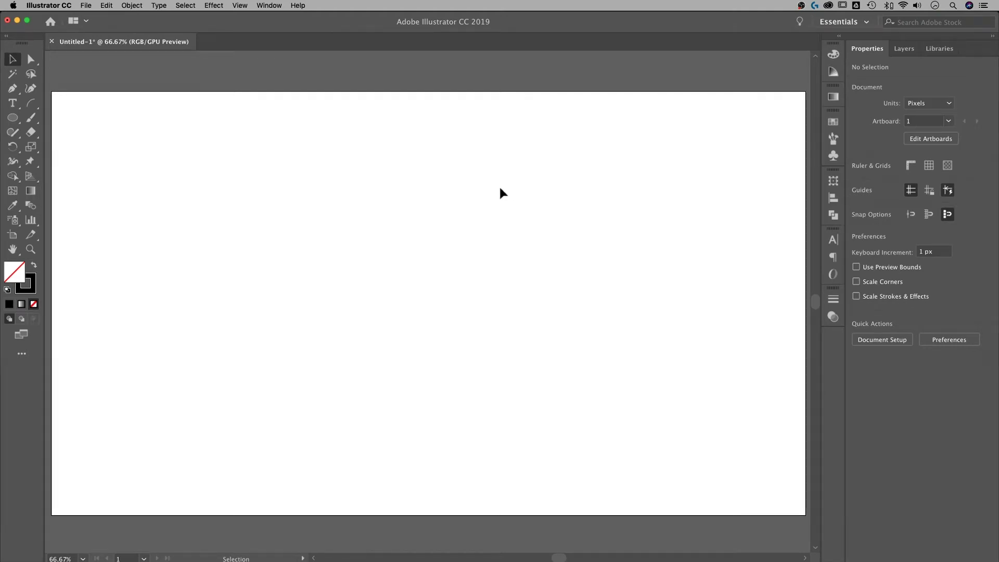
- Draw a 594 px circle with a black outline and no fill
{"action": "left_click", "coordinate": [14, 119]}
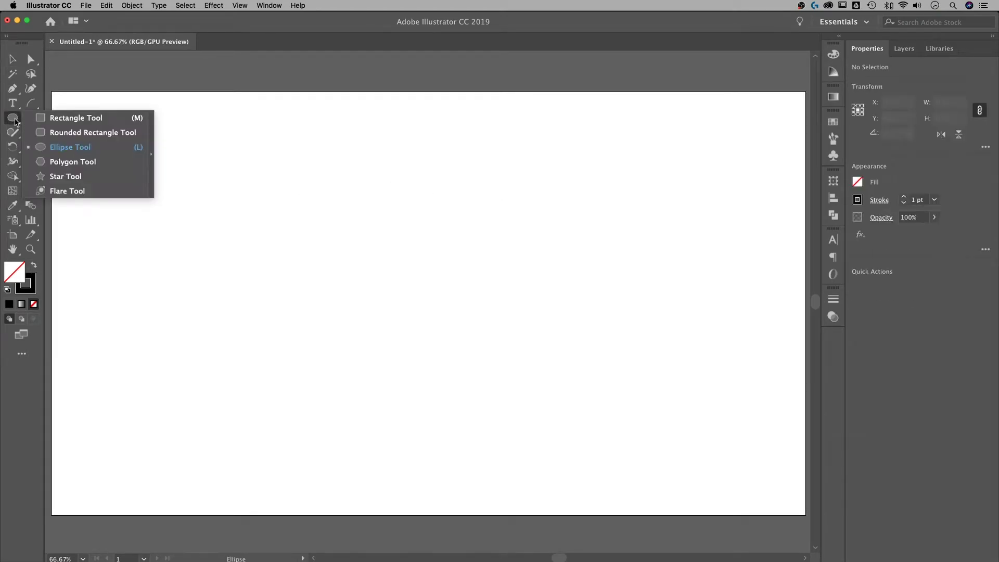
{"action": "left_click", "coordinate": [101, 150]}
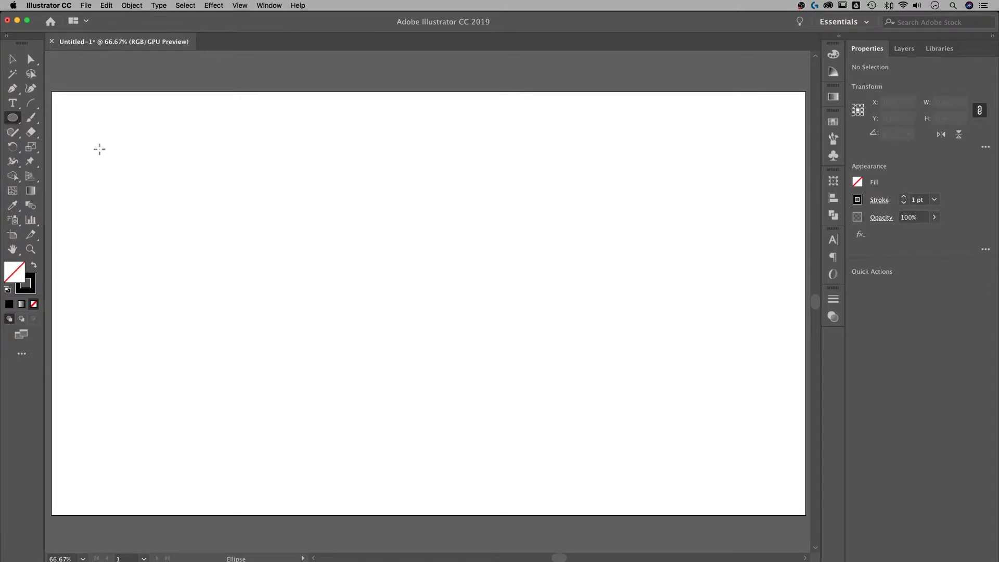
{"action": "left_click", "coordinate": [30, 287]}
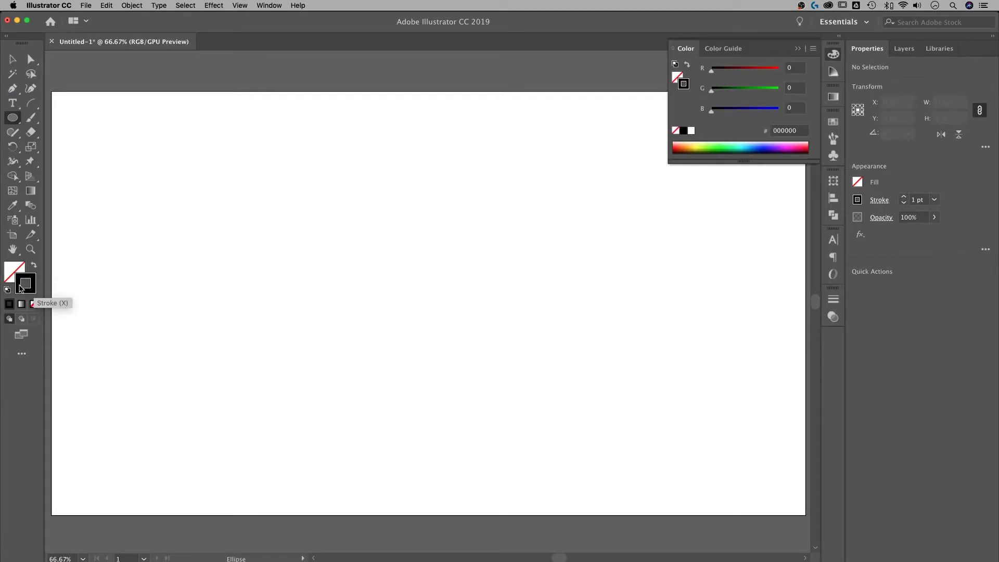
{"action": "left_click", "coordinate": [797, 48]}
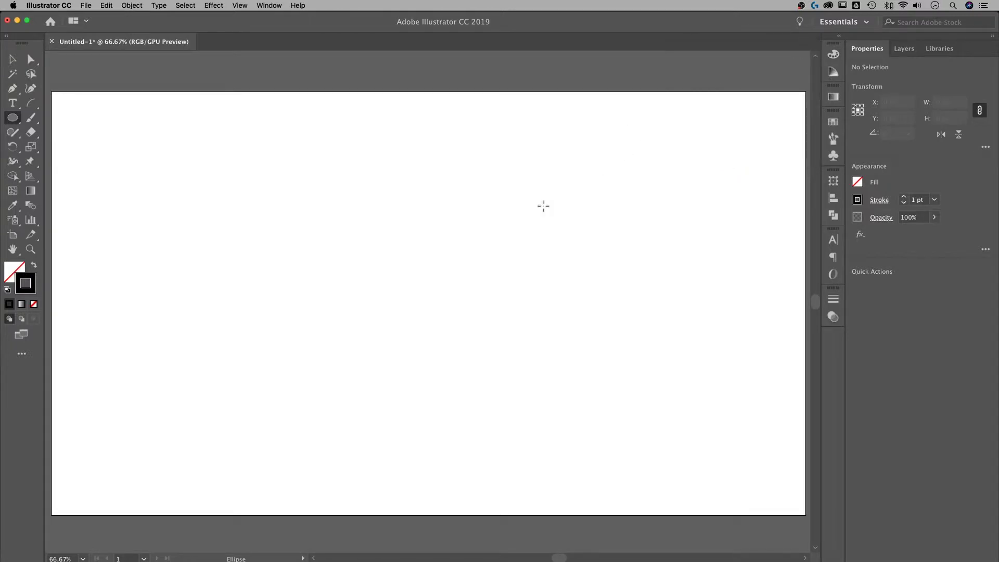
{"action": "left_click_drag", "start_coordinate": [378, 279], "coordinate": [491, 190]}
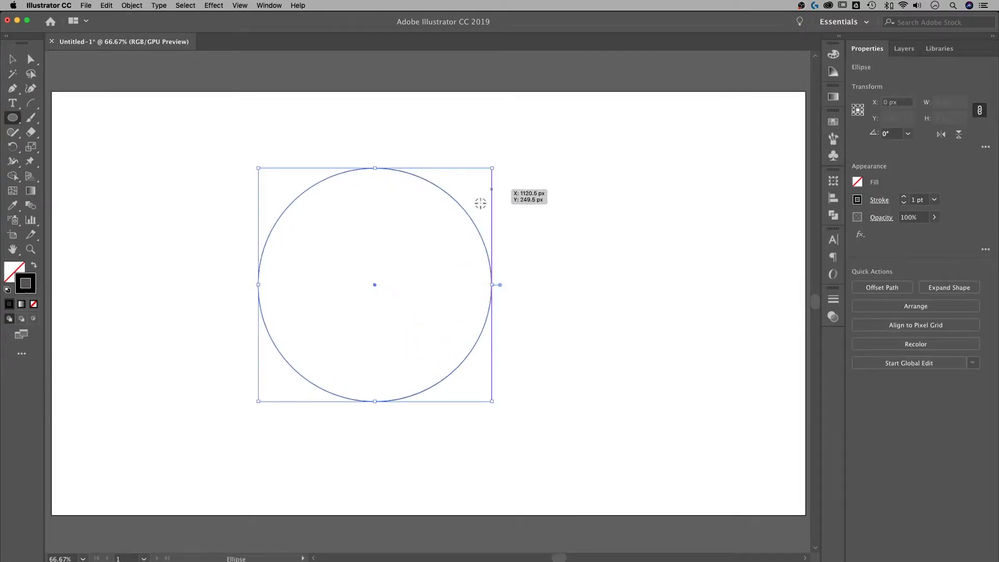
- Nudge the circle slightly to the right and deselect it
{"action": "left_click", "coordinate": [13, 59]}
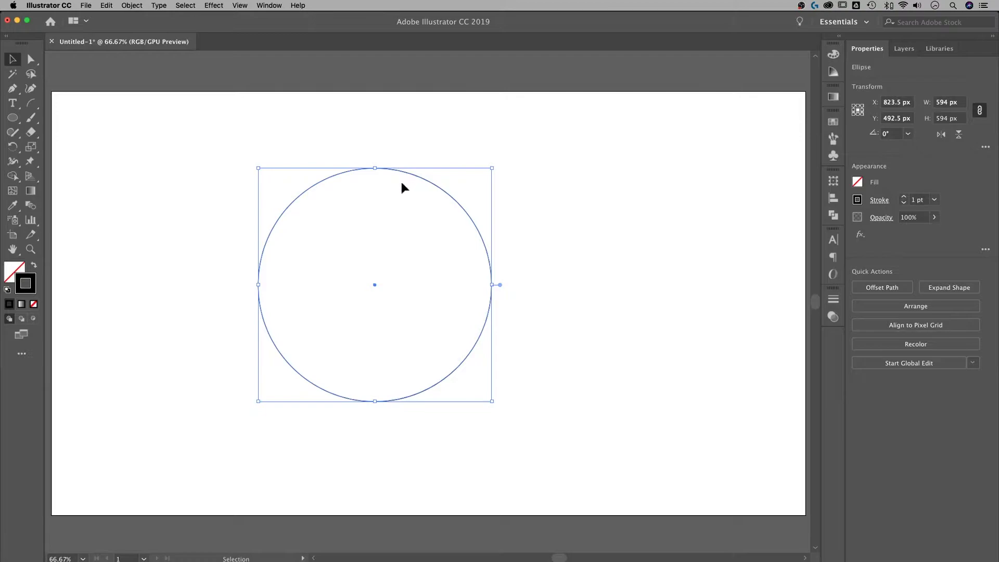
{"action": "left_click_drag", "start_coordinate": [410, 176], "coordinate": [449, 176]}
{"action": "left_click", "coordinate": [594, 177]}
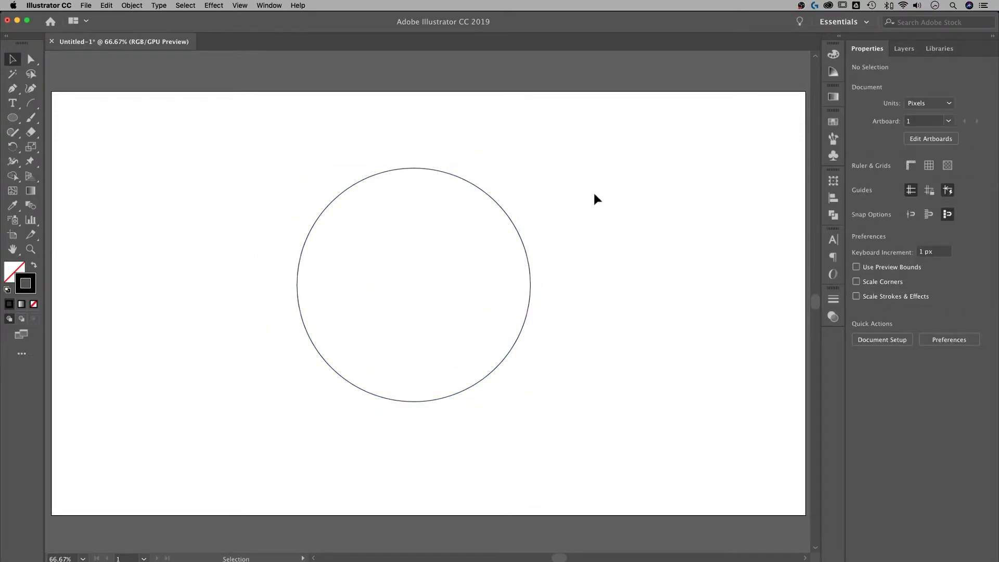
- Duplicate the circle straight to the right and toggle Smart Guides
{"action": "left_click", "coordinate": [501, 204]}
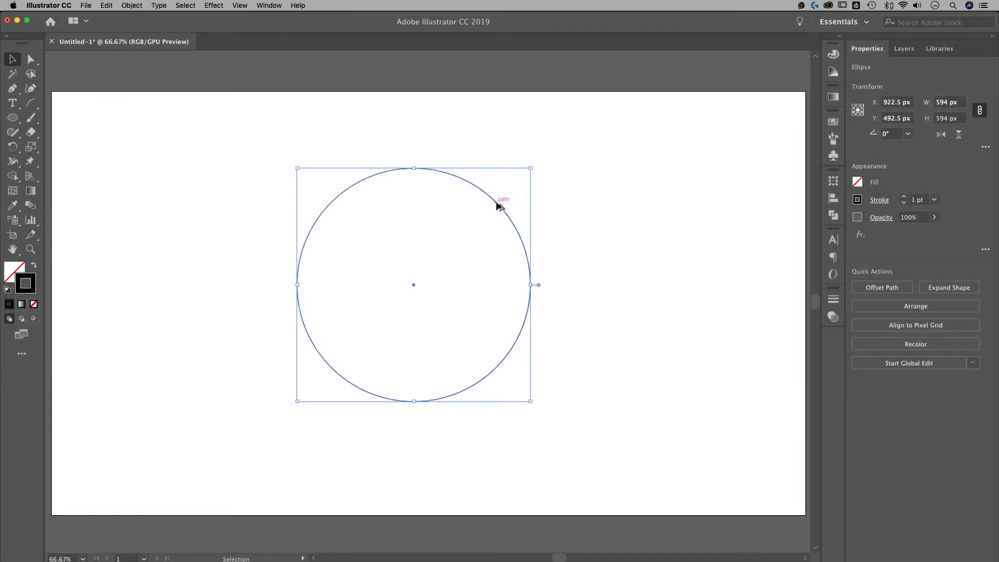
{"action": "left_click_drag", "start_coordinate": [496, 204], "coordinate": [673, 211]}
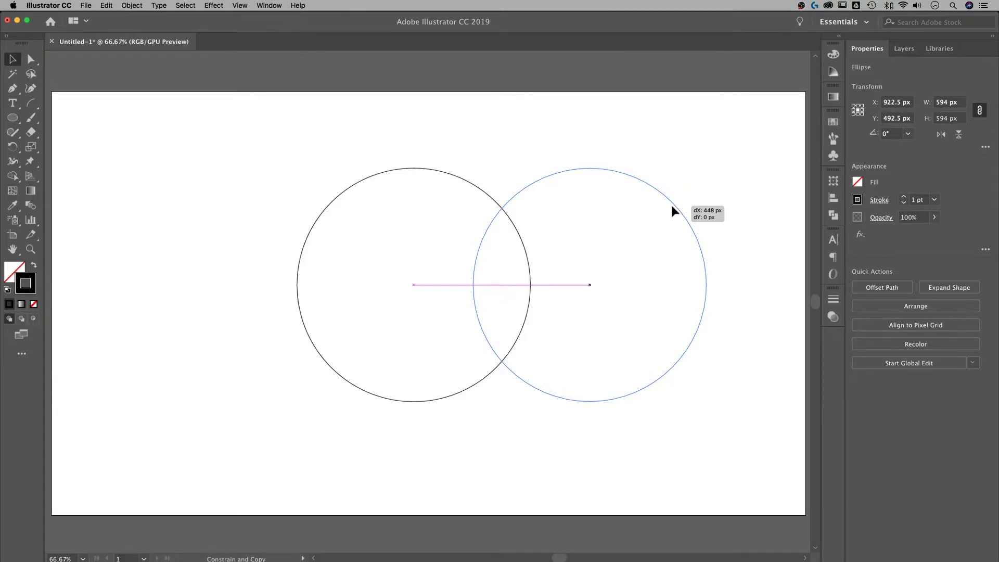
{"action": "left_click_drag", "start_coordinate": [672, 207], "coordinate": [671, 206]}
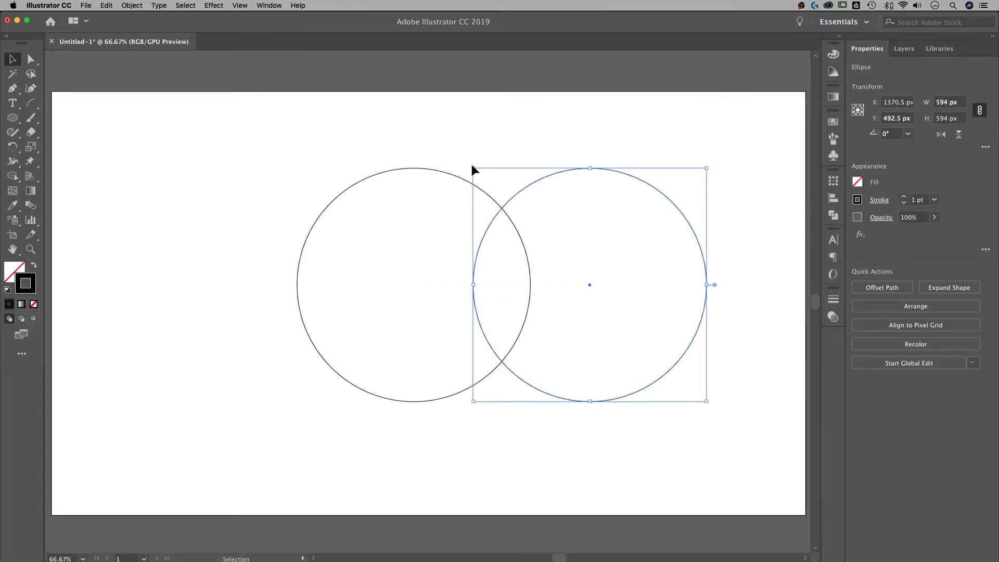
{"action": "left_click", "coordinate": [243, 5]}
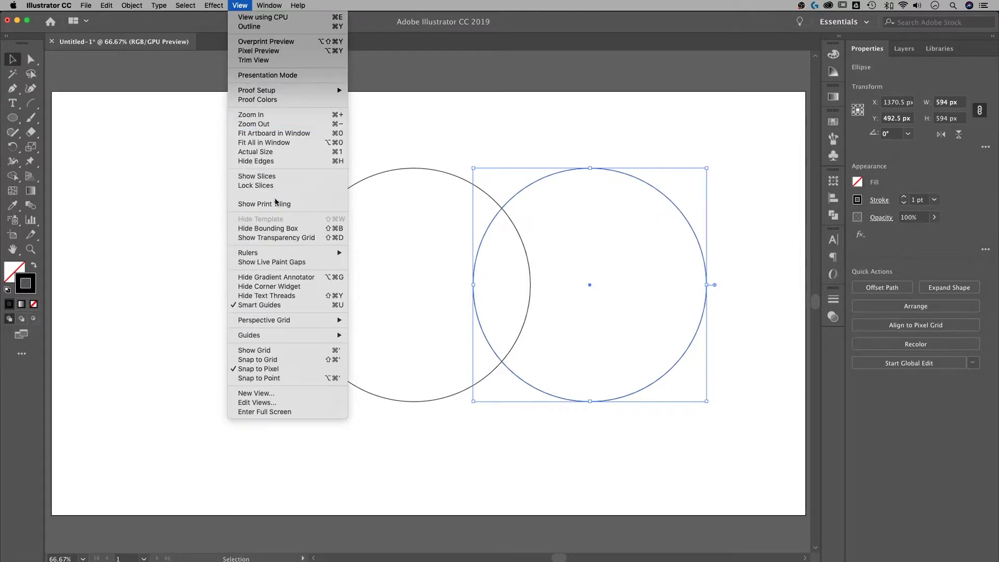
{"action": "left_click", "coordinate": [286, 306]}
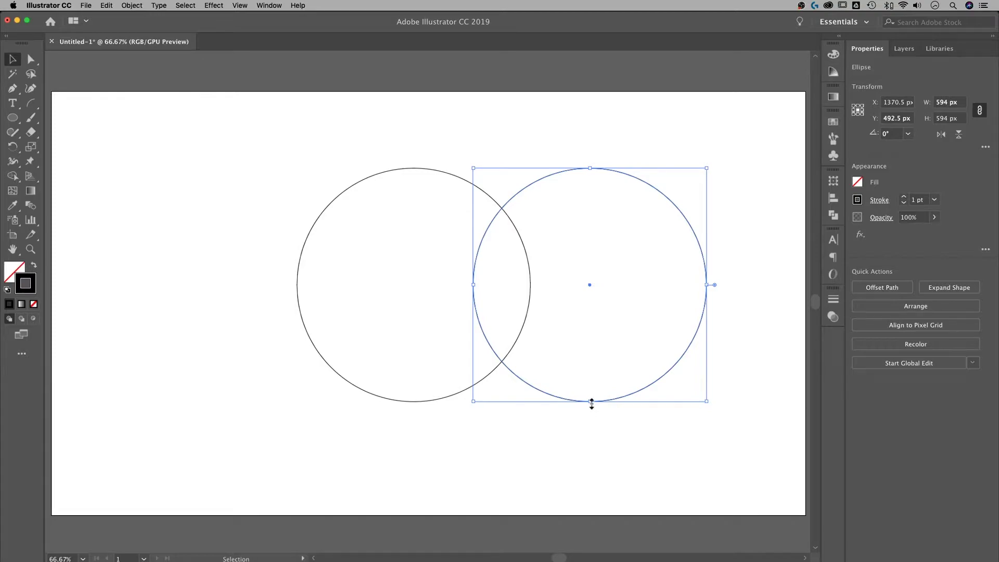
- Shrink the copy to 297 px, fit it into the big circle's top, and copy it downward
{"action": "left_click_drag", "start_coordinate": [591, 403], "coordinate": [590, 285]}
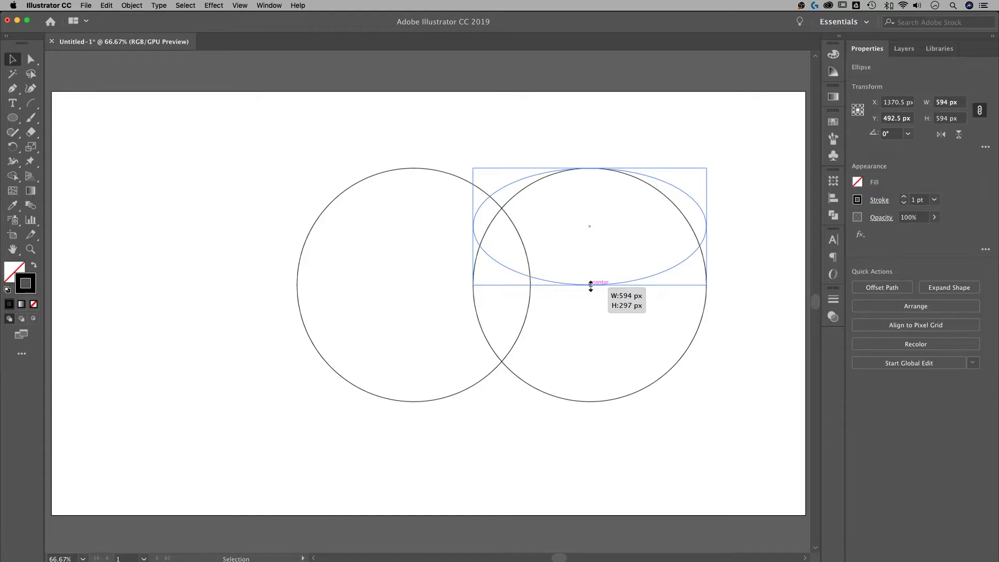
{"action": "key", "text": "shift"}
{"action": "left_click_drag", "start_coordinate": [590, 285], "coordinate": [591, 285]}
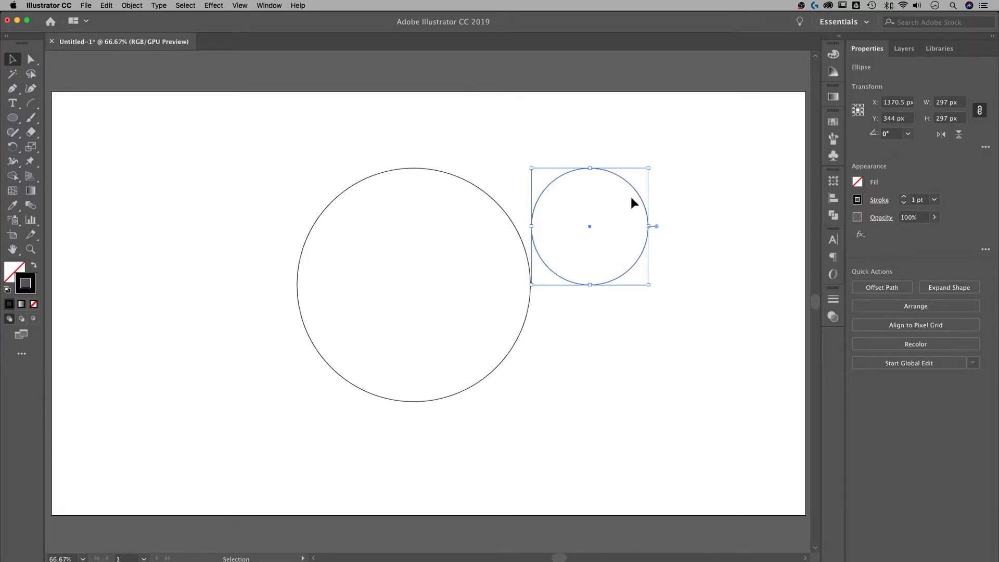
{"action": "left_click_drag", "start_coordinate": [635, 192], "coordinate": [461, 192]}
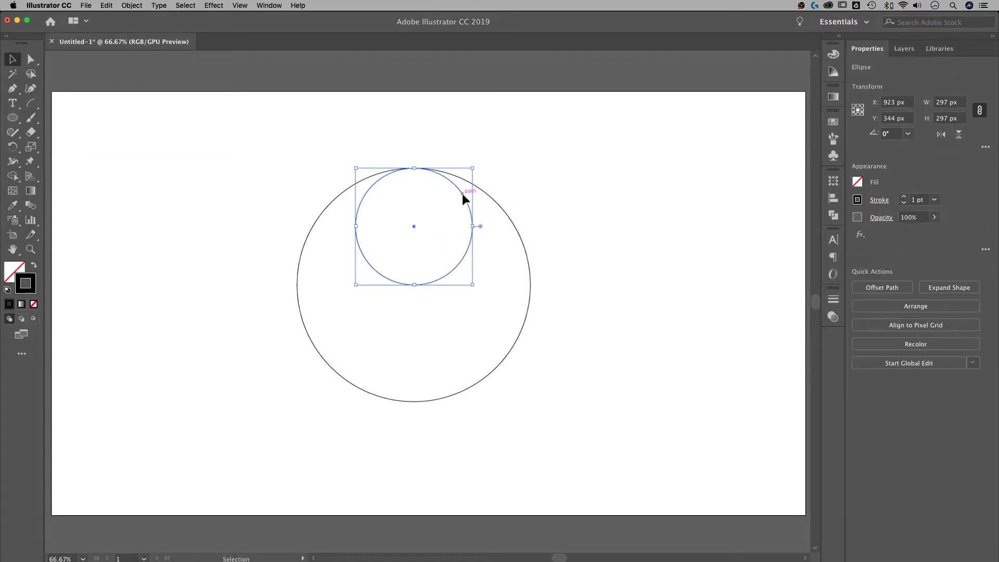
{"action": "left_click_drag", "start_coordinate": [462, 195], "coordinate": [461, 314]}
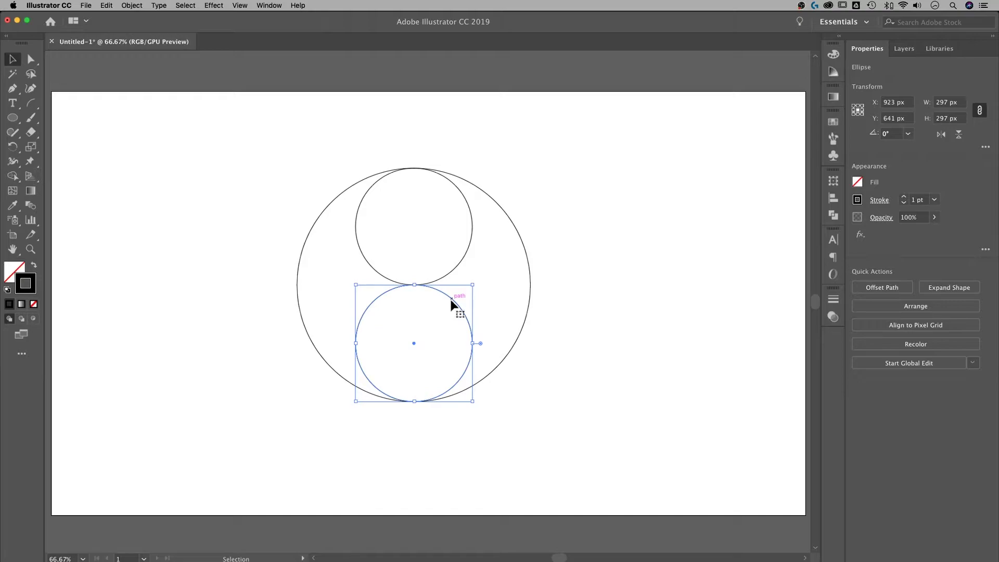
- Copy the lower 297 px circle and Paste in Front over it
{"action": "left_click", "coordinate": [132, 6]}
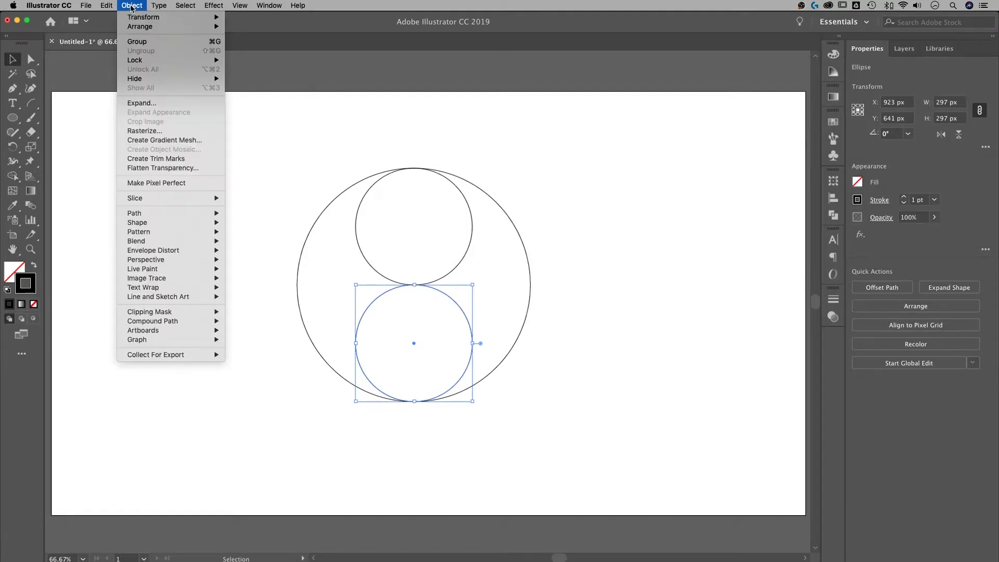
{"action": "mouse_move", "coordinate": [112, 4]}
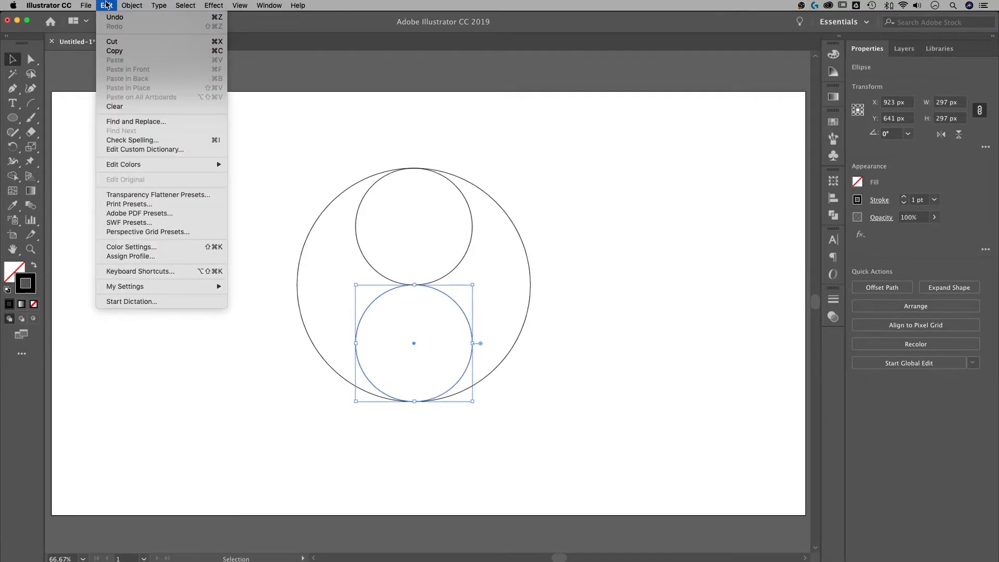
{"action": "left_click", "coordinate": [111, 51]}
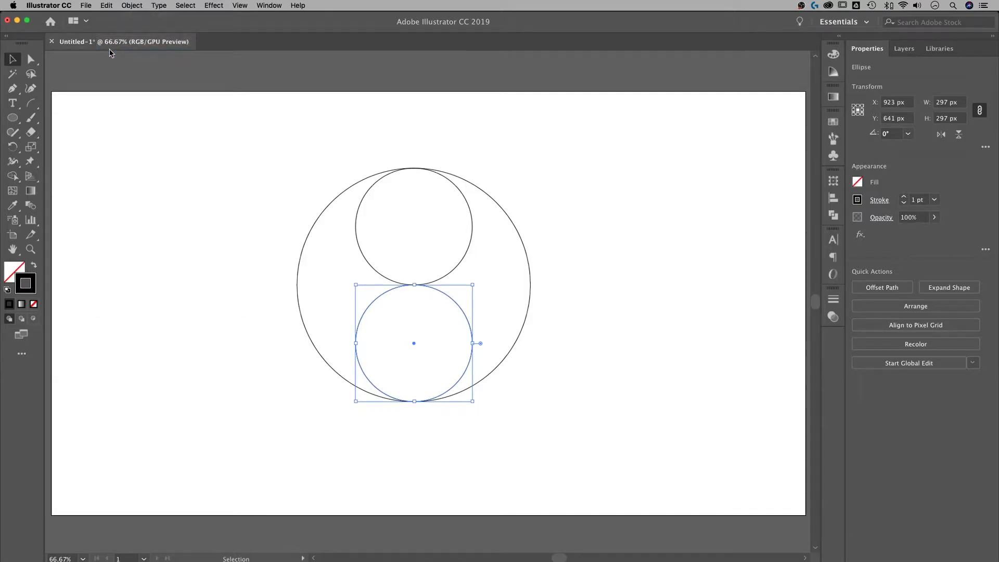
{"action": "left_click", "coordinate": [106, 6]}
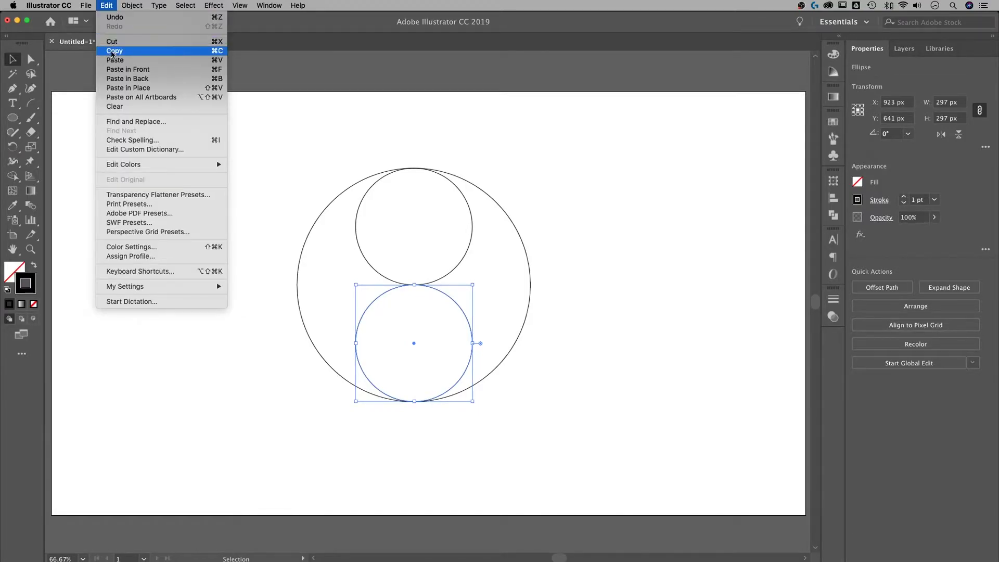
{"action": "left_click", "coordinate": [140, 71]}
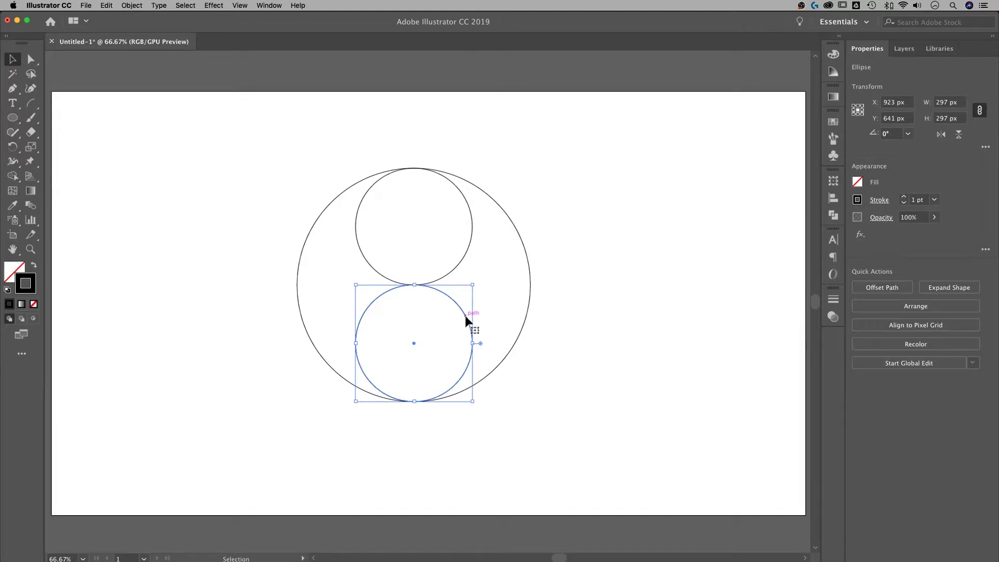
{"action": "left_click_drag", "start_coordinate": [465, 316], "coordinate": [502, 303]}
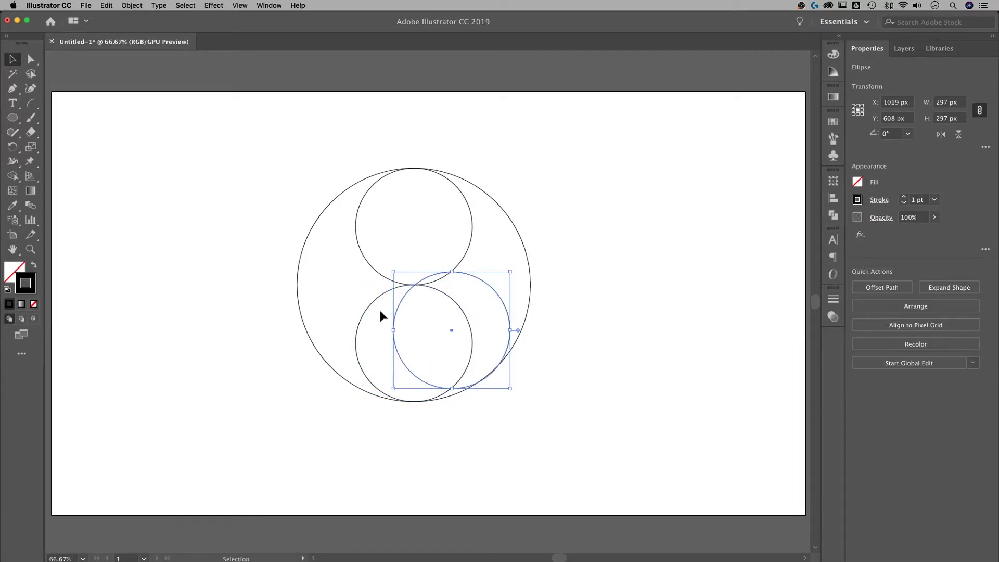
{"action": "key", "text": "super+z"}
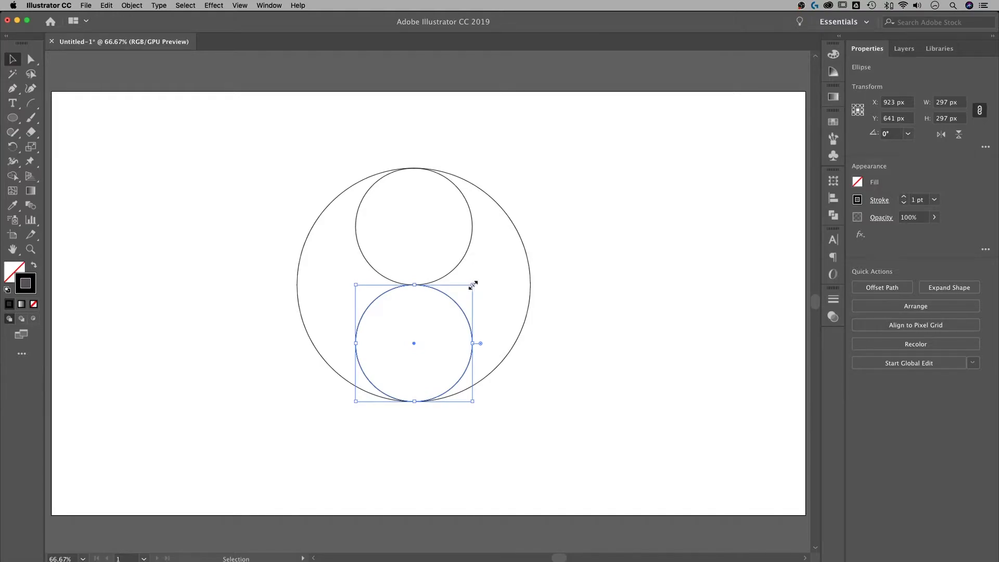
- Shrink the pasted copy to a centred 119 px circle and duplicate it into the upper circle
{"action": "left_click_drag", "start_coordinate": [473, 284], "coordinate": [438, 315]}
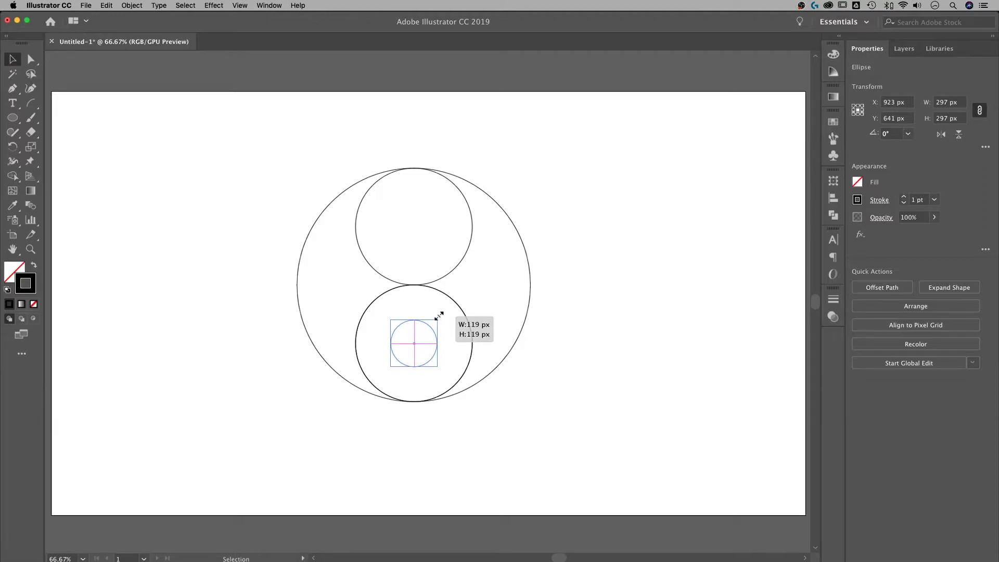
{"action": "left_click_drag", "start_coordinate": [439, 315], "coordinate": [439, 316]}
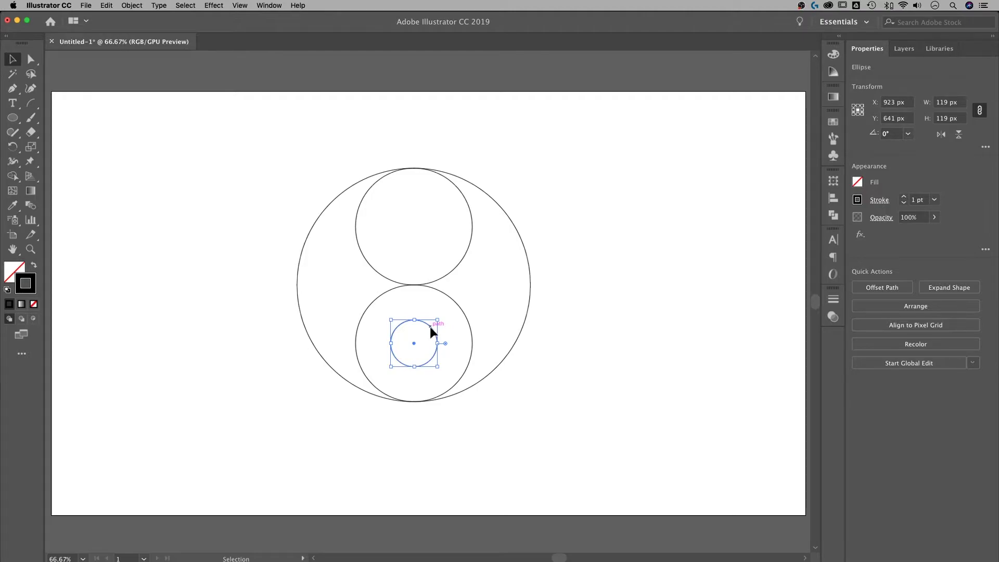
{"action": "left_click_drag", "start_coordinate": [430, 327], "coordinate": [431, 213]}
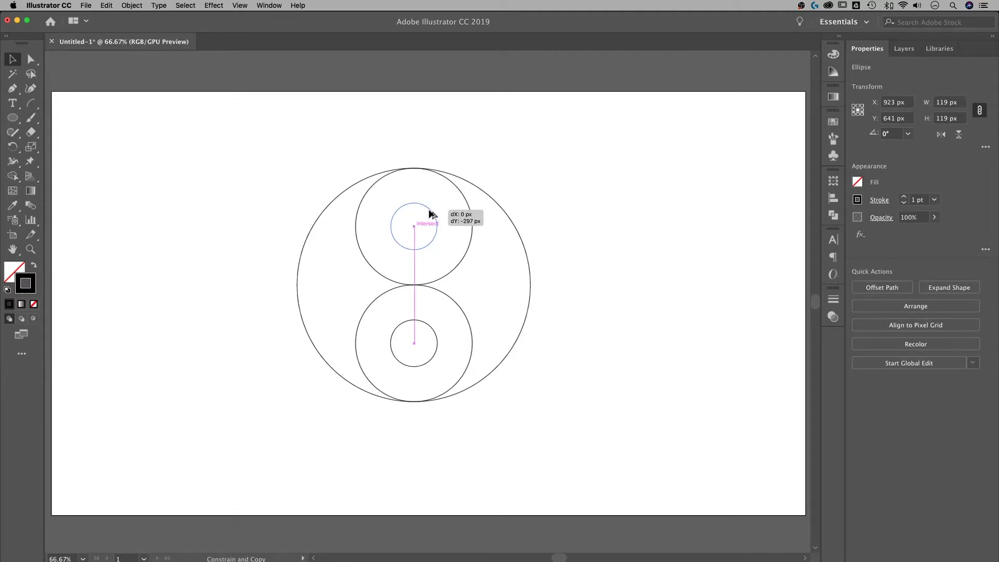
{"action": "left_click_drag", "start_coordinate": [431, 213], "coordinate": [431, 213]}
{"action": "left_click", "coordinate": [600, 353]}
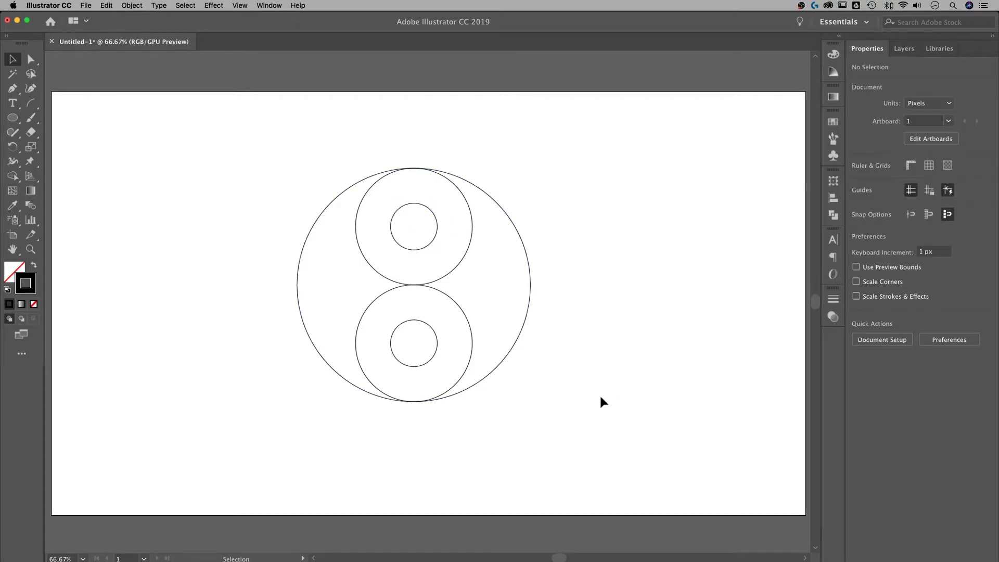
- Select all circles and Shape Builder-merge each crescent with its adjoining 297 px circle
{"action": "left_click_drag", "start_coordinate": [600, 396], "coordinate": [455, 240]}
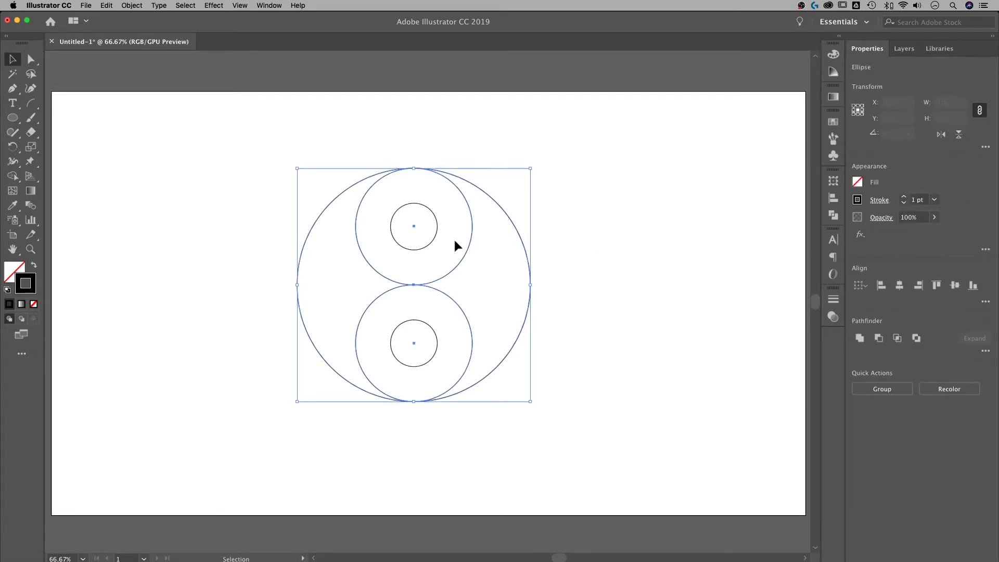
{"action": "left_click", "coordinate": [13, 177]}
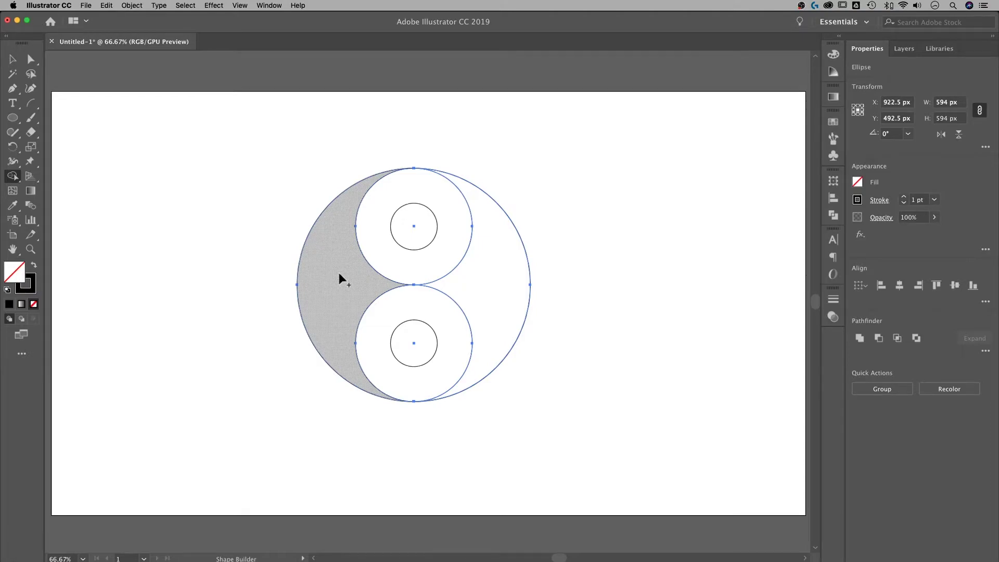
{"action": "left_click_drag", "start_coordinate": [338, 274], "coordinate": [370, 245]}
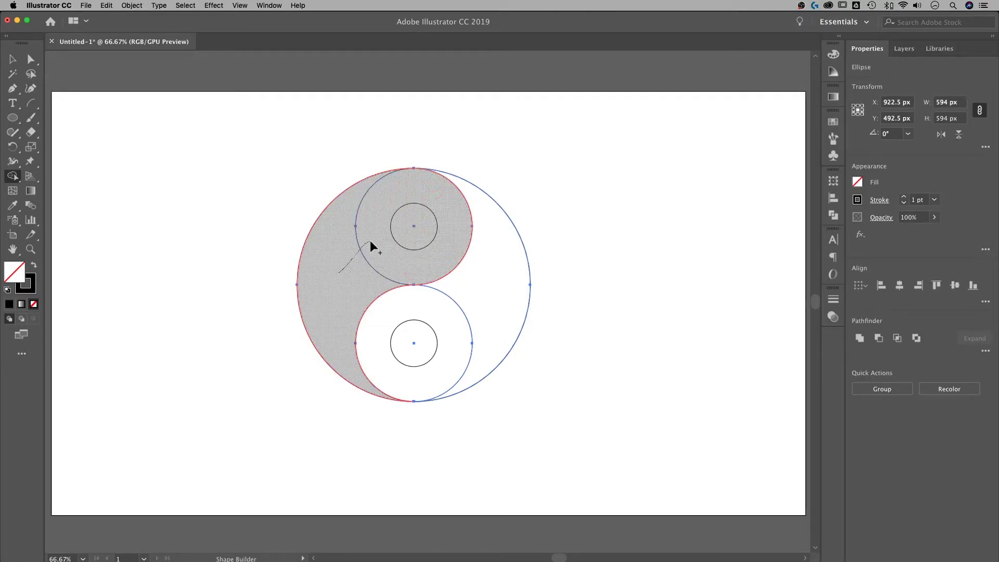
{"action": "left_click_drag", "start_coordinate": [371, 245], "coordinate": [370, 241]}
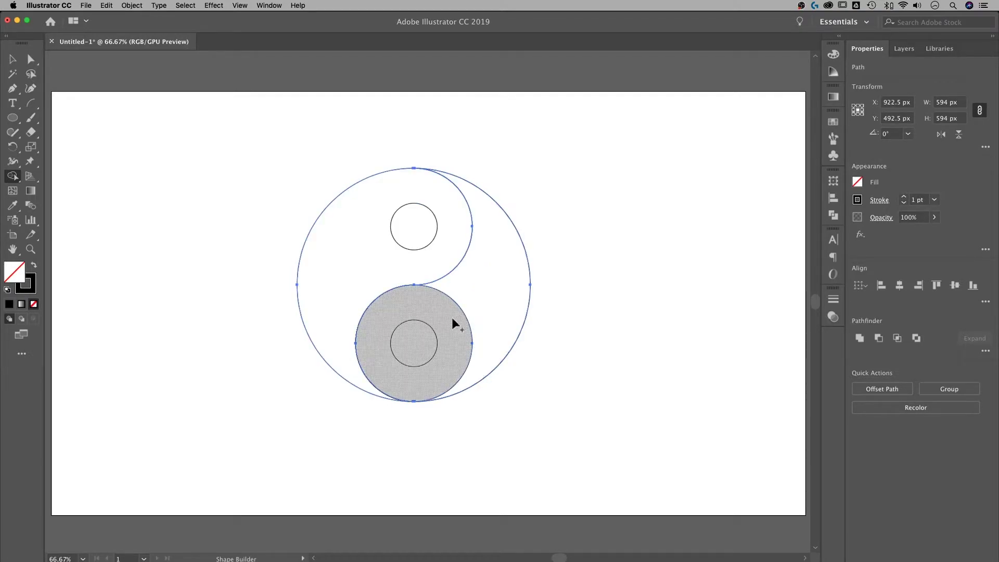
{"action": "left_click_drag", "start_coordinate": [448, 328], "coordinate": [479, 310]}
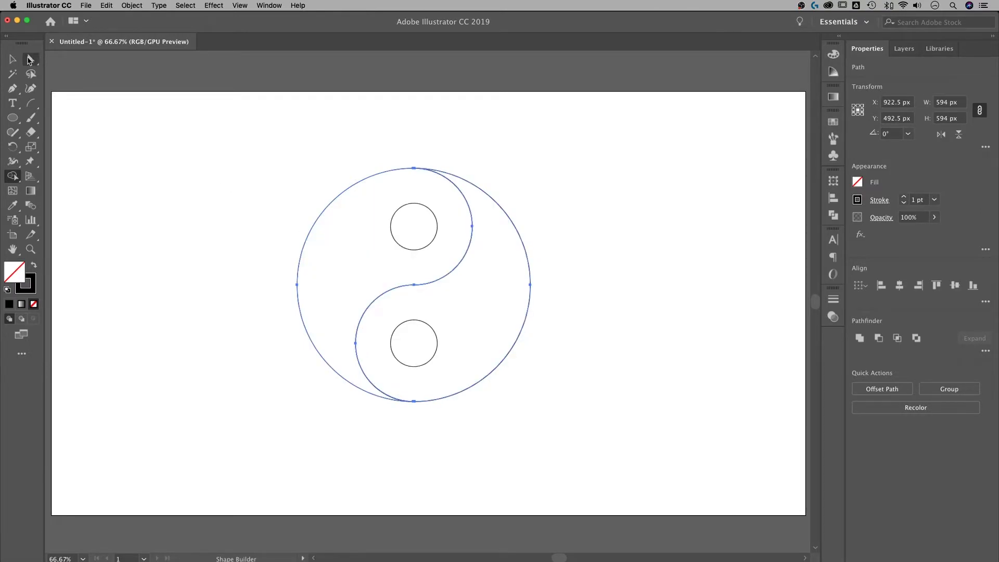
- Swap fill and stroke on the right teardrop half so it's solid black with no outline
{"action": "key", "text": "v"}
{"action": "left_click", "coordinate": [161, 229]}
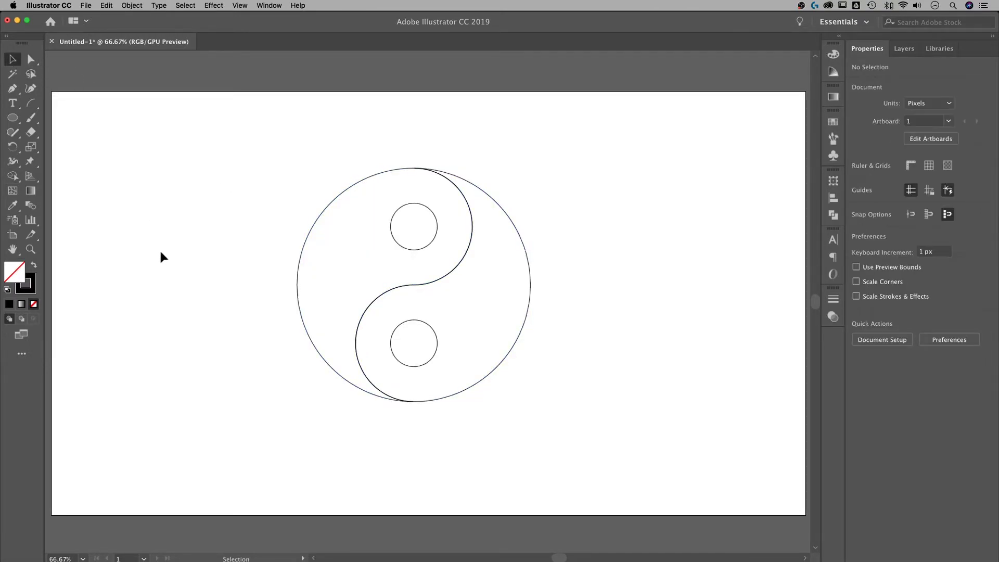
{"action": "left_click", "coordinate": [516, 343]}
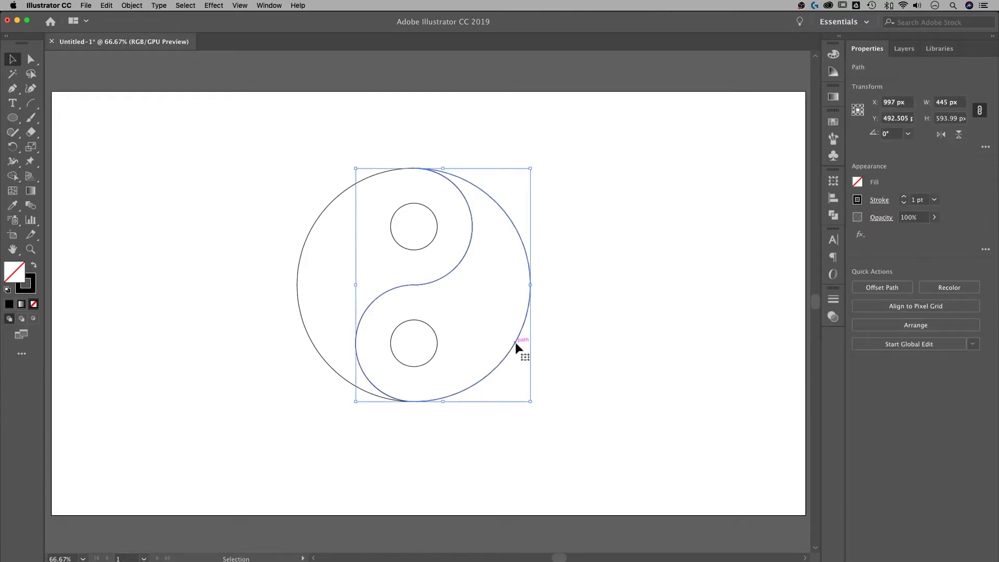
{"action": "left_click", "coordinate": [34, 267]}
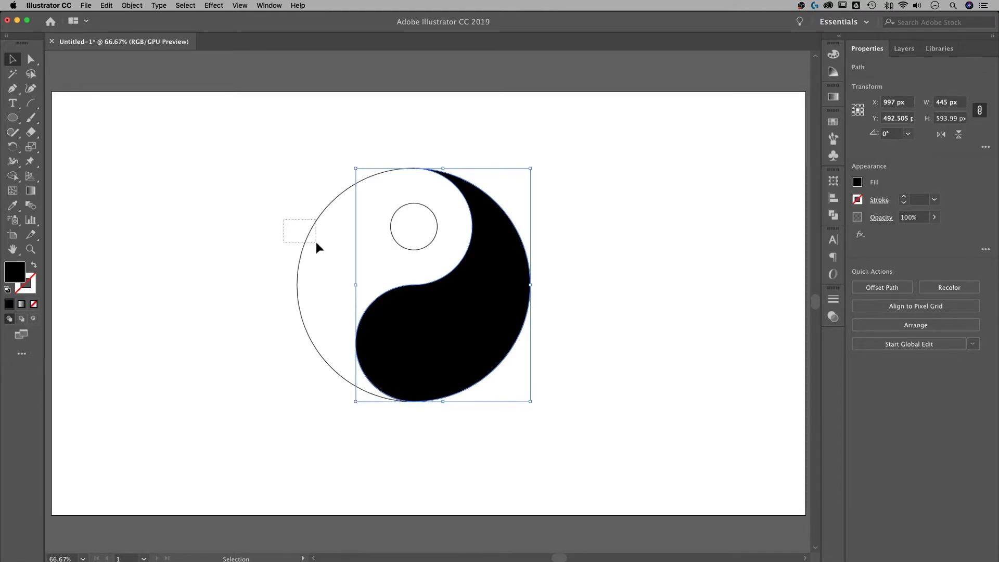
{"action": "left_click_drag", "start_coordinate": [283, 219], "coordinate": [316, 242]}
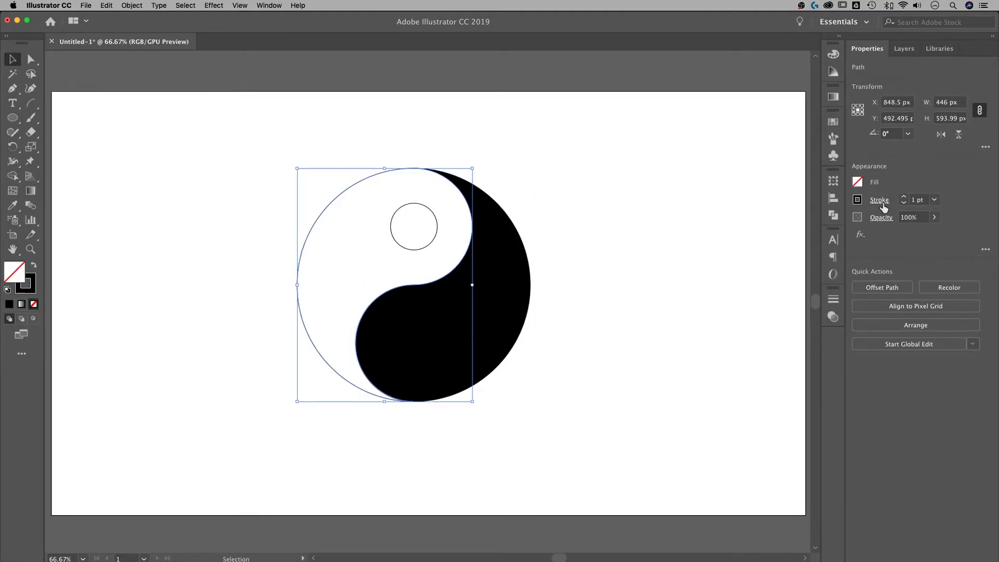
- Set the left half's stroke to 3 pt and align it to the inside
{"action": "left_click", "coordinate": [906, 199]}
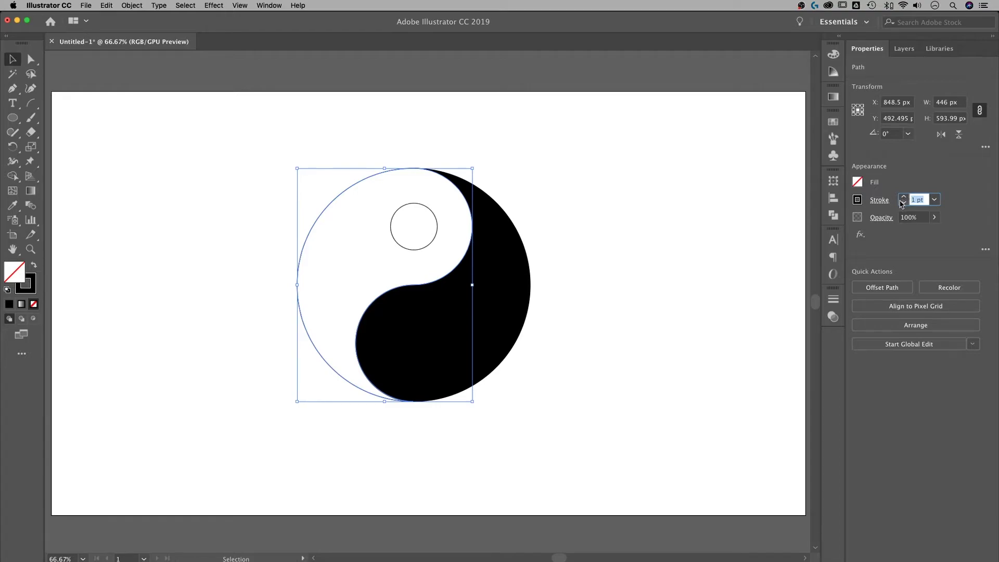
{"action": "type", "text": "3"}
{"action": "left_click", "coordinate": [880, 201]}
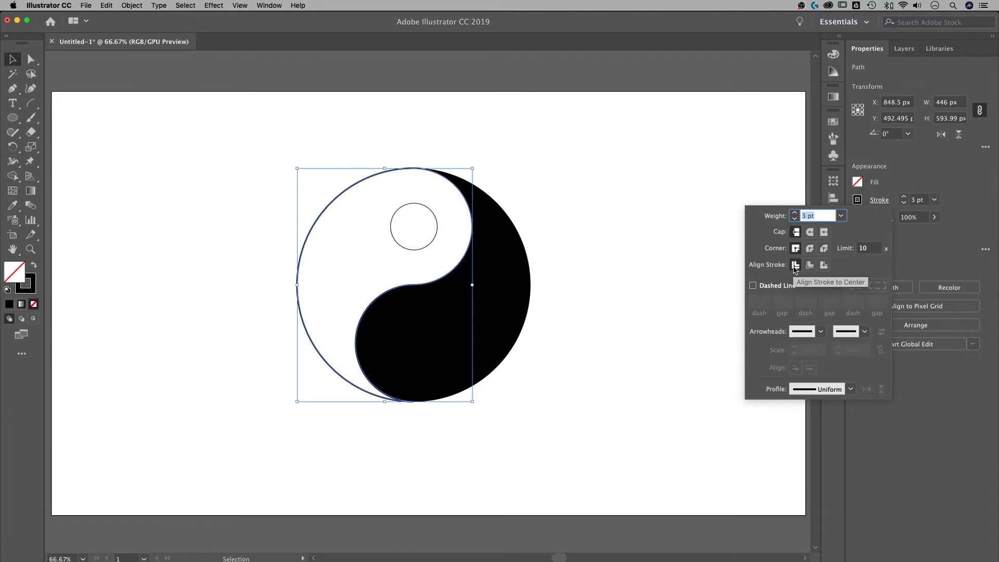
{"action": "left_click", "coordinate": [810, 266]}
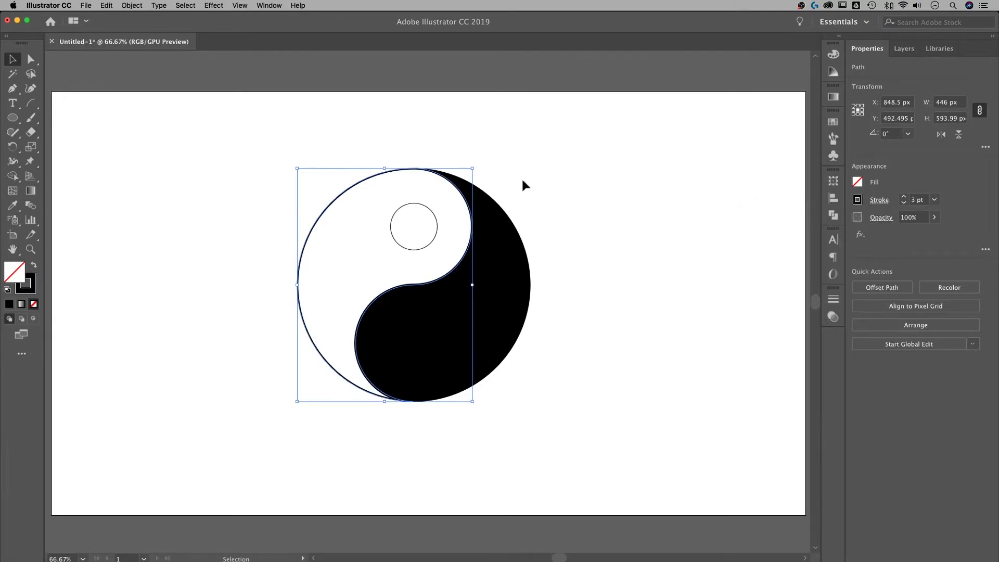
{"action": "left_click", "coordinate": [450, 153]}
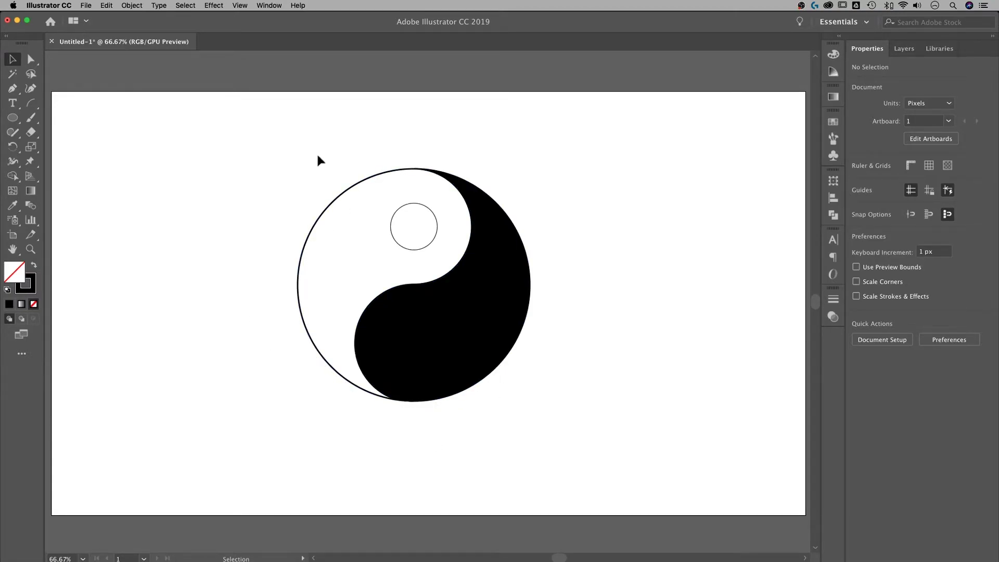
{"action": "left_click_drag", "start_coordinate": [333, 213], "coordinate": [333, 213]}
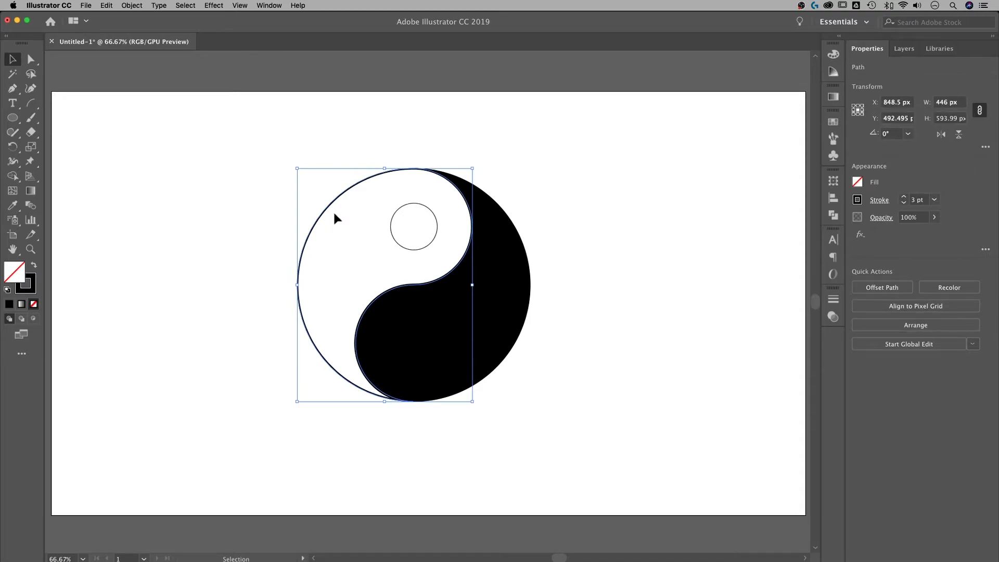
{"action": "left_click", "coordinate": [433, 215]}
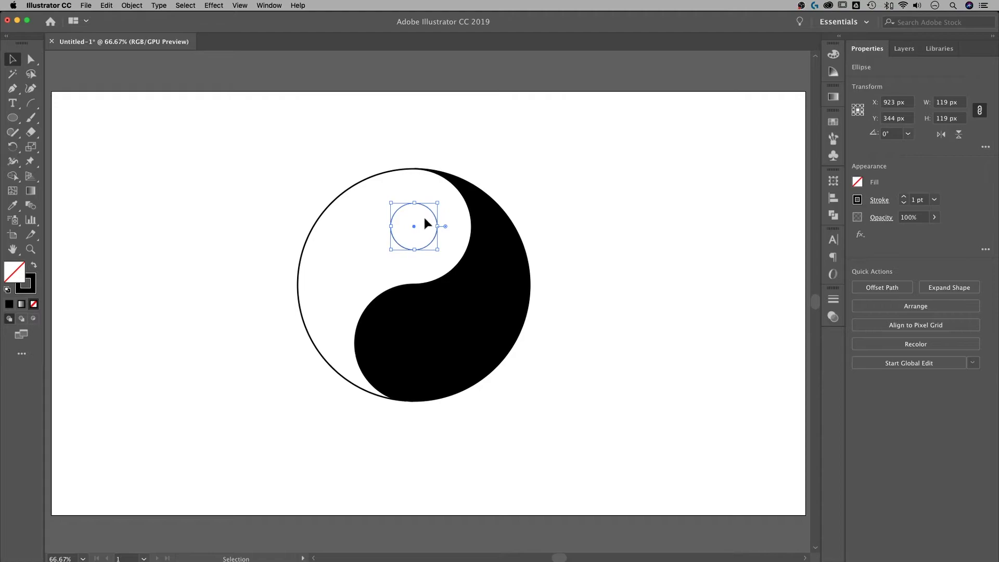
- Swap fill and stroke on the upper dot to make it solid black
{"action": "left_click", "coordinate": [33, 266]}
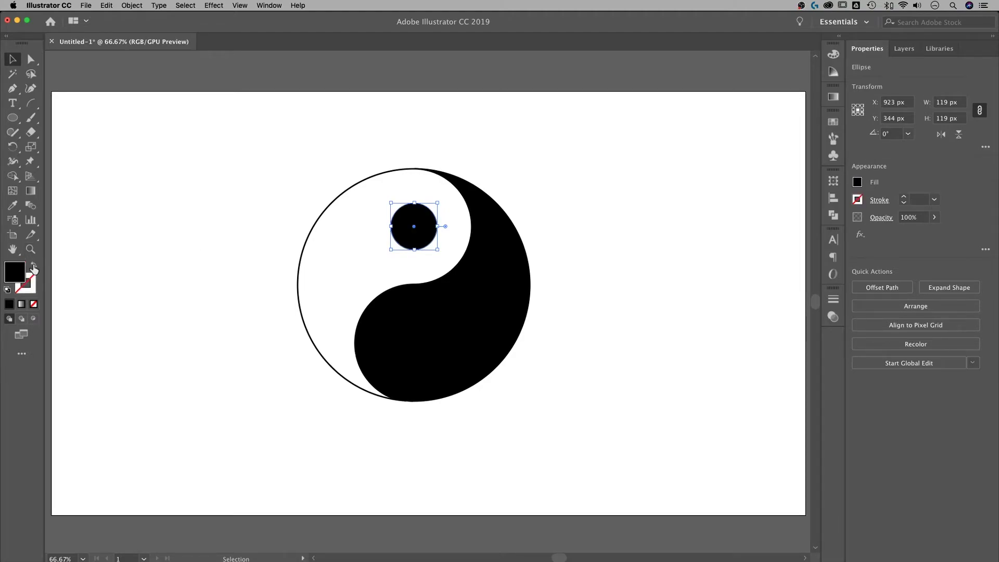
{"action": "left_click", "coordinate": [186, 239]}
{"action": "left_click", "coordinate": [414, 227]}
- Give the lower dot a 0 pt stroke and a white fill
{"action": "left_click", "coordinate": [423, 324]}
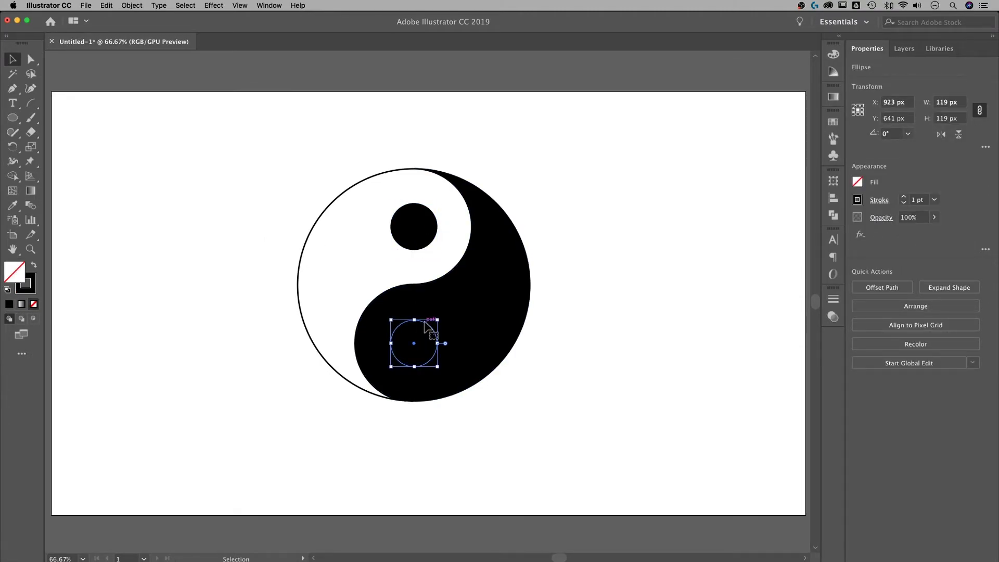
{"action": "left_click", "coordinate": [919, 199]}
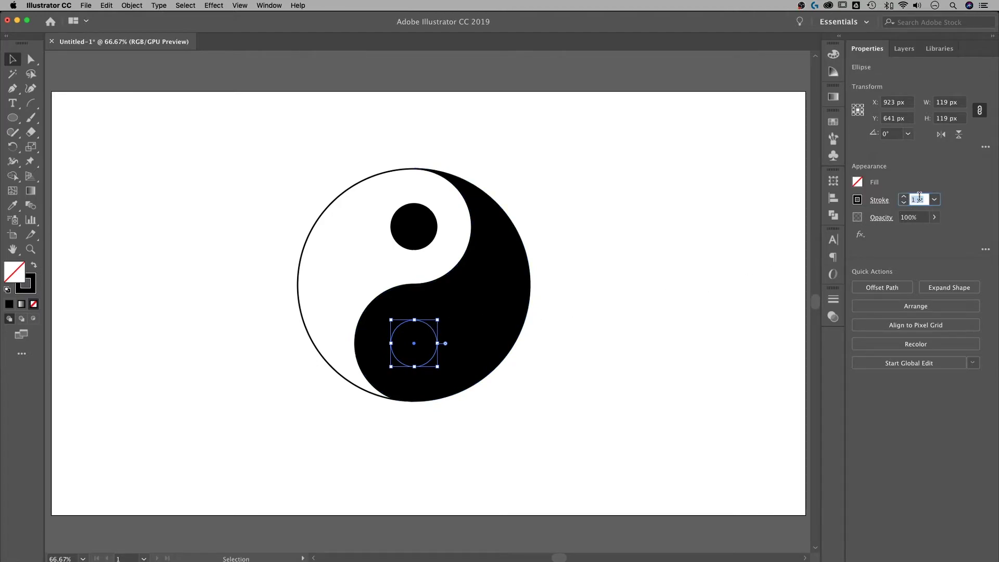
{"action": "type", "text": "0"}
{"action": "left_click", "coordinate": [859, 182]}
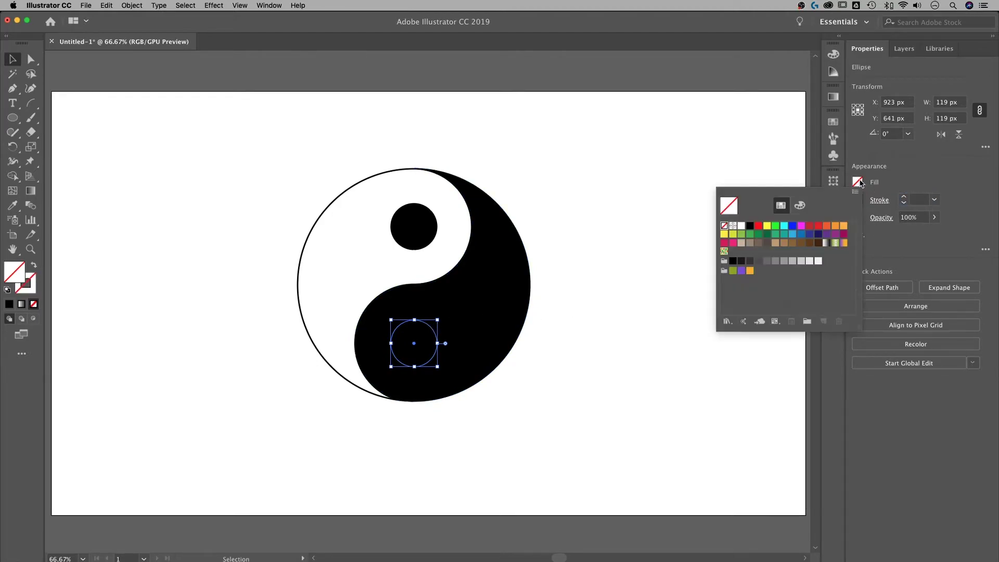
{"action": "left_click", "coordinate": [741, 227]}
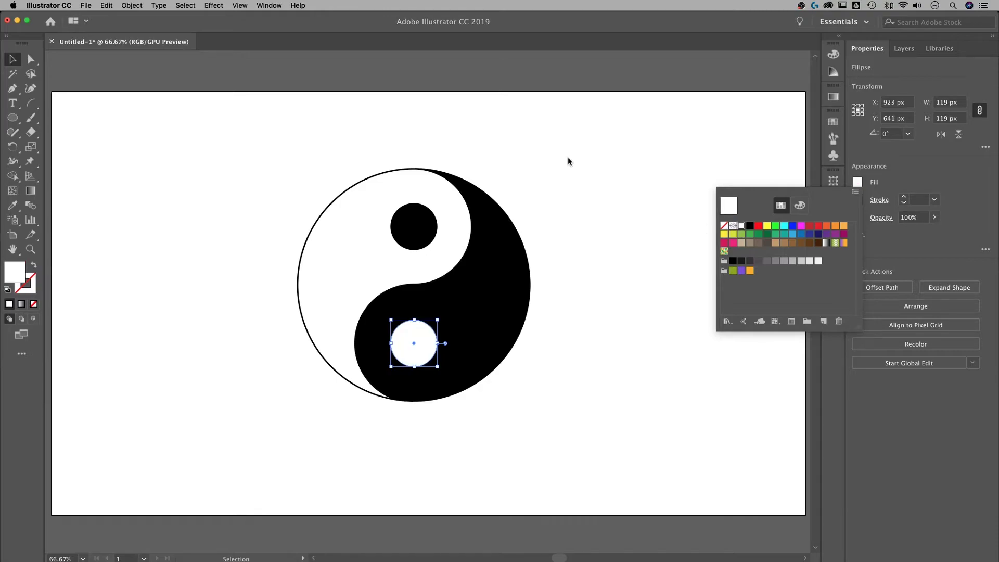
- Marquee-select the whole yin-yang and move it to the artboard's upper left
{"action": "left_click", "coordinate": [608, 154]}
{"action": "left_click", "coordinate": [608, 154]}
{"action": "left_click_drag", "start_coordinate": [587, 452], "coordinate": [186, 170]}
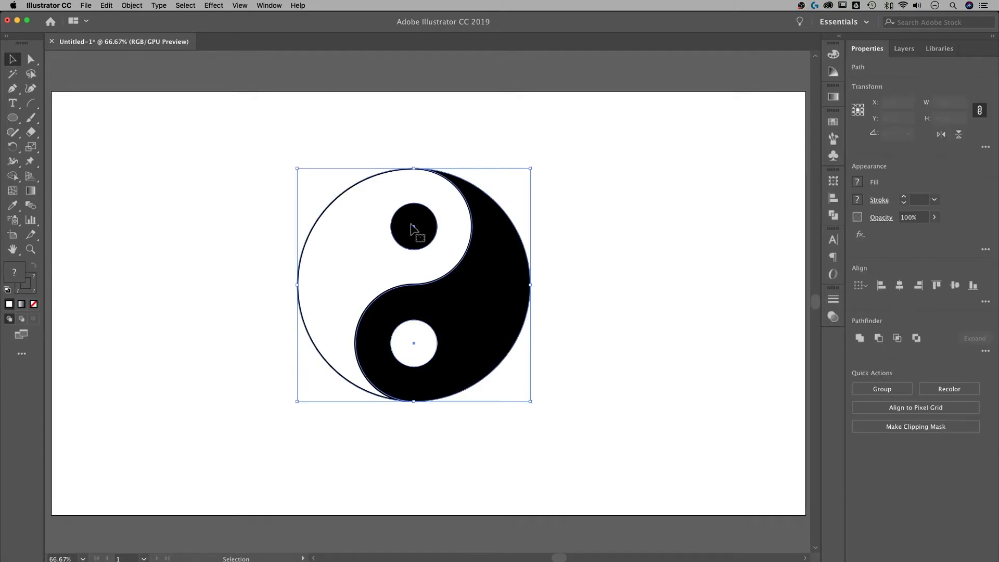
{"action": "left_click_drag", "start_coordinate": [470, 295], "coordinate": [289, 252]}
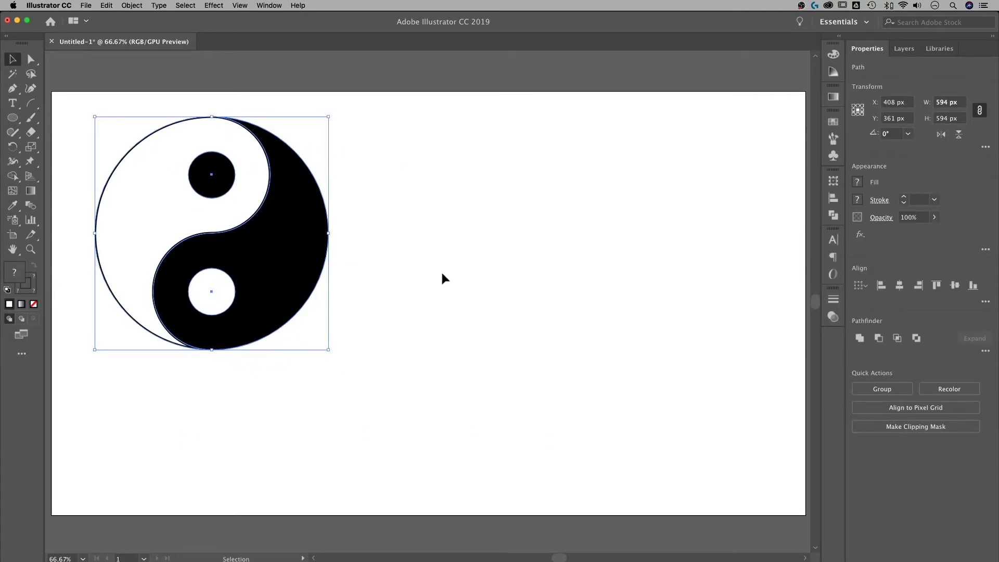
{"action": "left_click", "coordinate": [473, 317]}
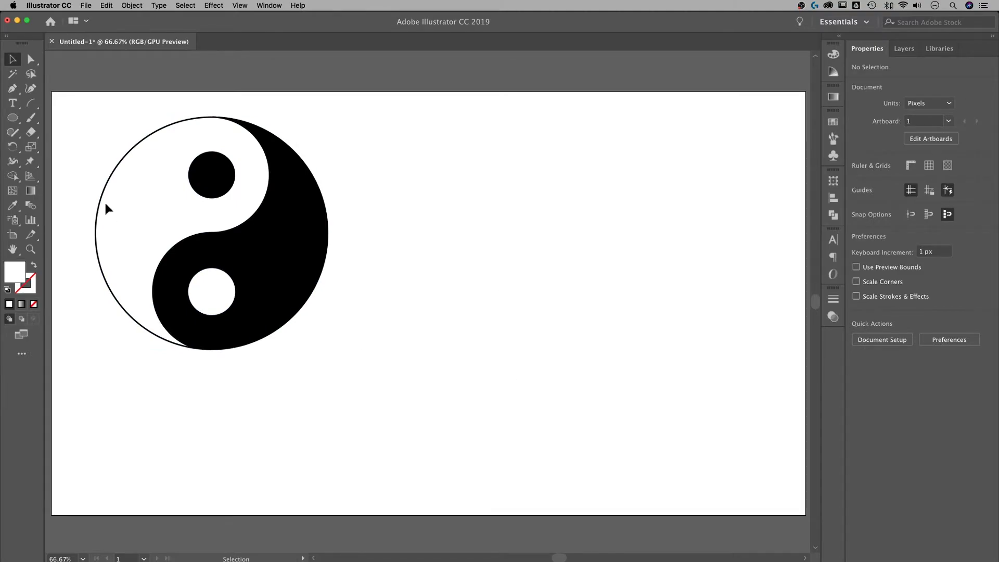
- Draw a quarter arc on the artboard with the Arc tool
{"action": "left_click", "coordinate": [31, 104]}
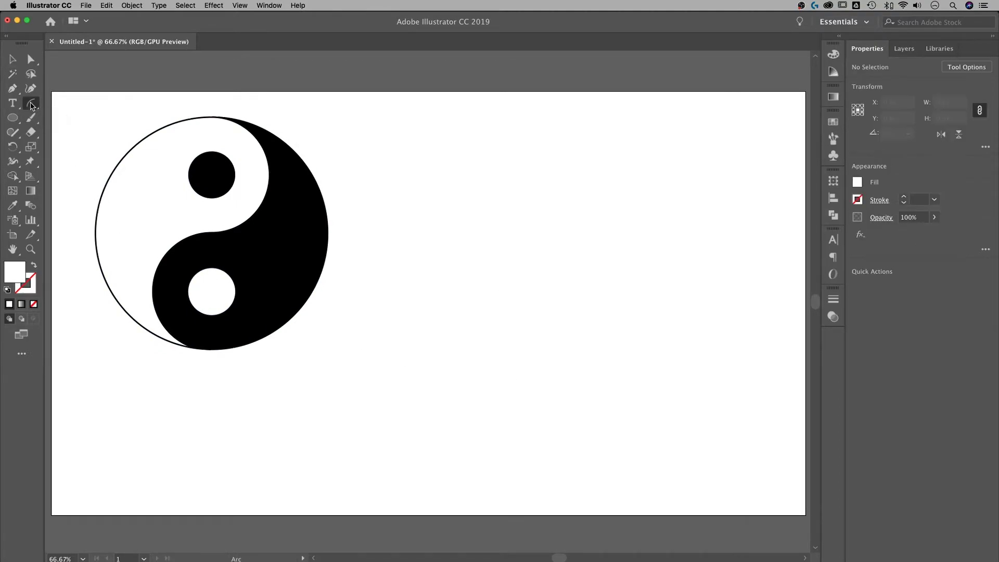
{"action": "left_click", "coordinate": [33, 106]}
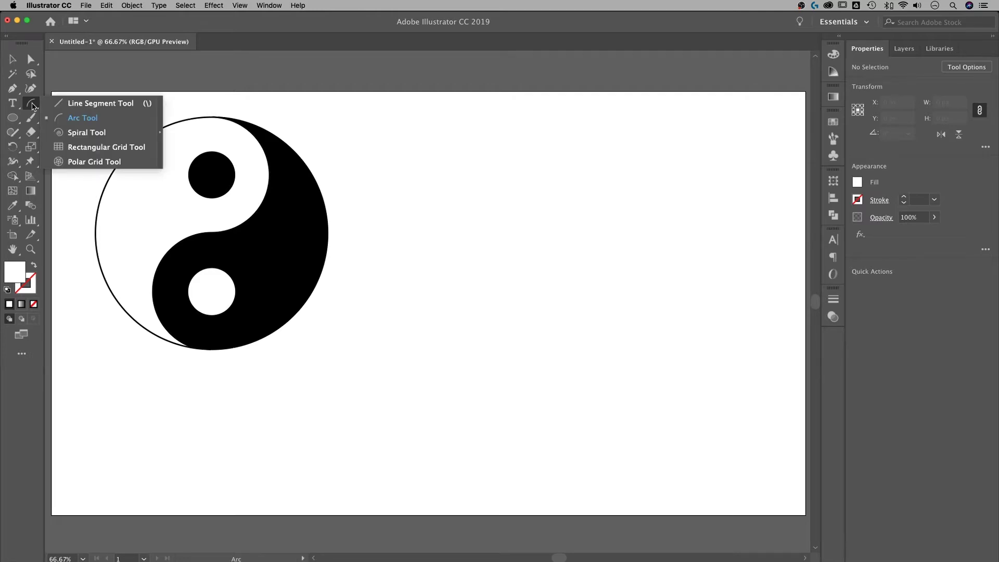
{"action": "left_click", "coordinate": [70, 119]}
{"action": "left_click_drag", "start_coordinate": [399, 379], "coordinate": [550, 230]}
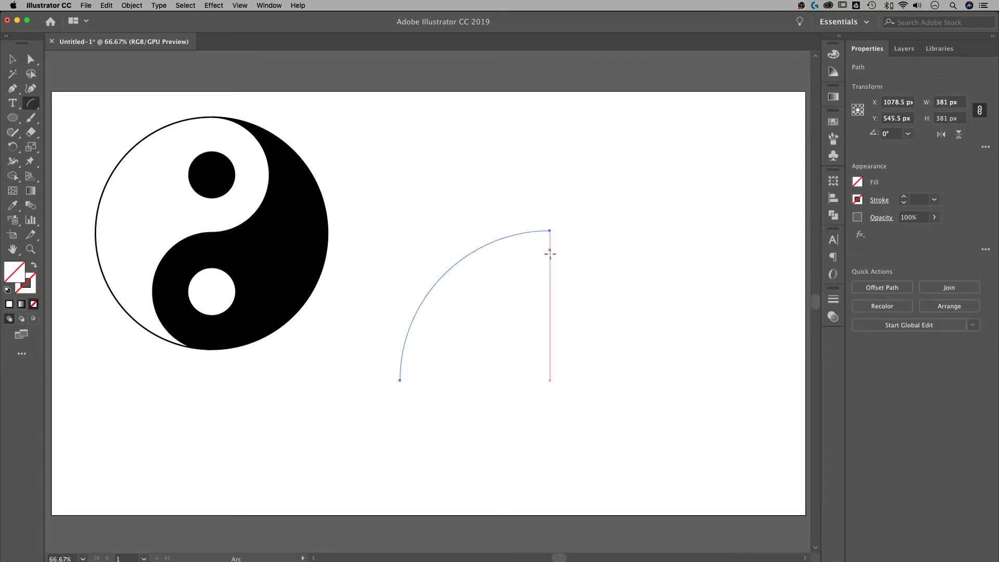
- Rotate the arc to 315°, place a copy beside it, and select both arcs
{"action": "left_click", "coordinate": [13, 59]}
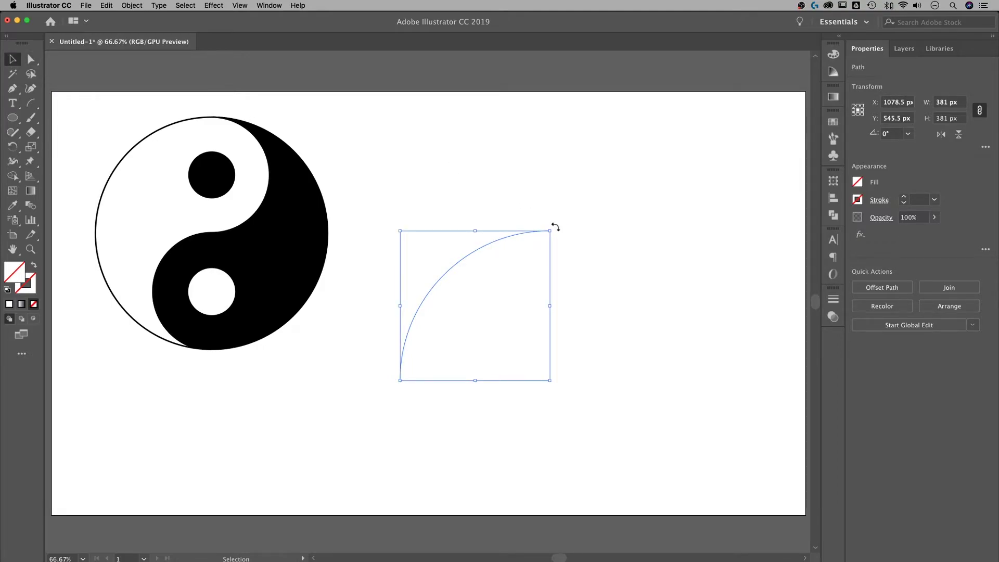
{"action": "left_click_drag", "start_coordinate": [554, 227], "coordinate": [580, 297]}
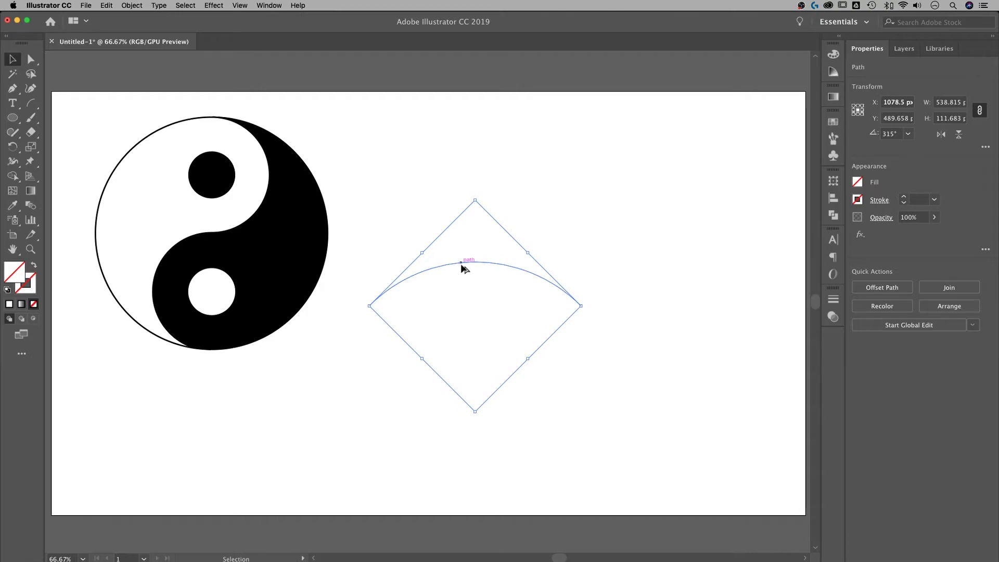
{"action": "left_click_drag", "start_coordinate": [461, 265], "coordinate": [669, 266]}
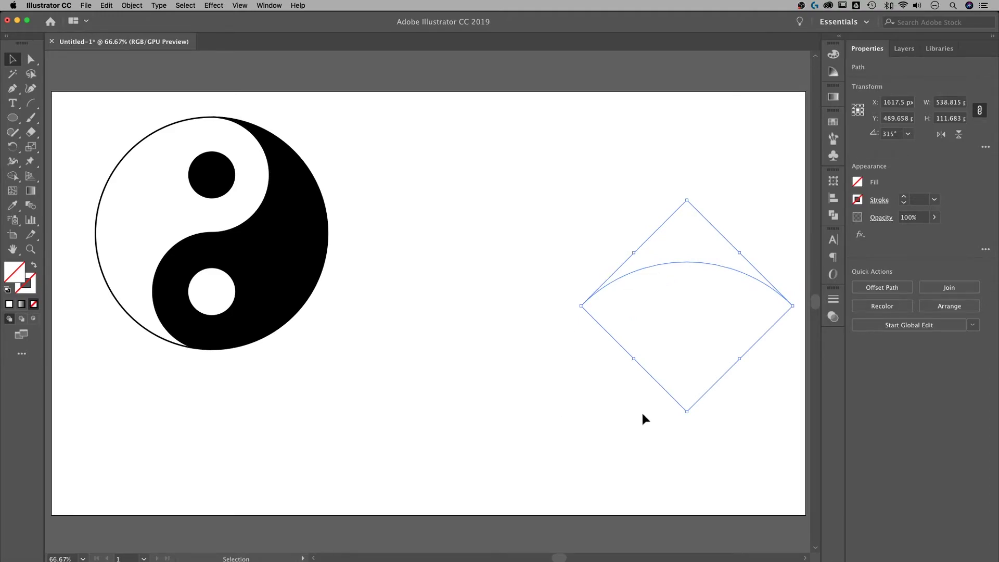
{"action": "left_click_drag", "start_coordinate": [643, 412], "coordinate": [481, 209]}
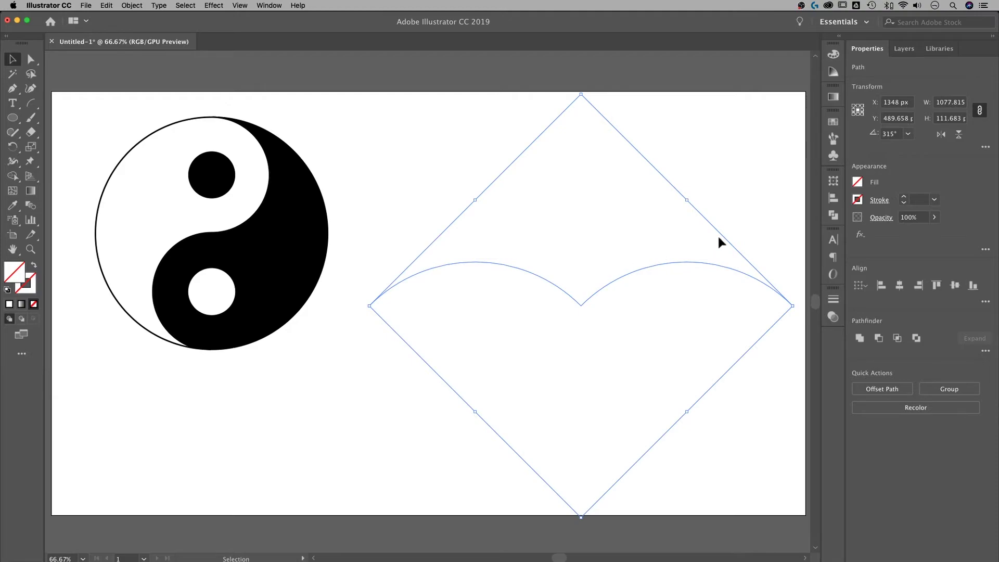
- Set both arcs to a 3 pt stroke and rotate the right arc to 135° to dip downward
{"action": "left_click", "coordinate": [918, 199]}
{"action": "type", "text": "3"}
{"action": "key", "text": "Return"}
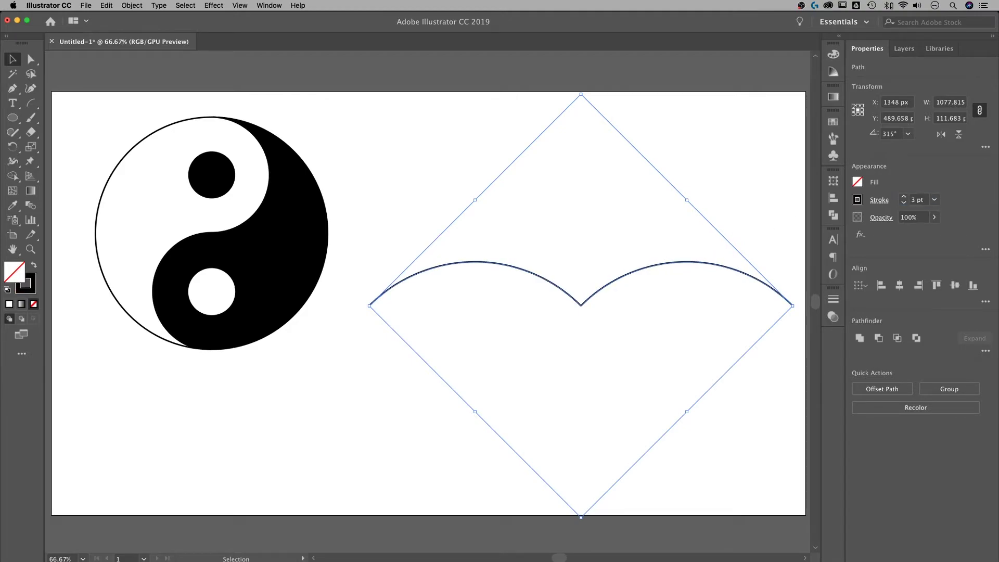
{"action": "left_click", "coordinate": [724, 174]}
{"action": "left_click_drag", "start_coordinate": [713, 226], "coordinate": [662, 316]}
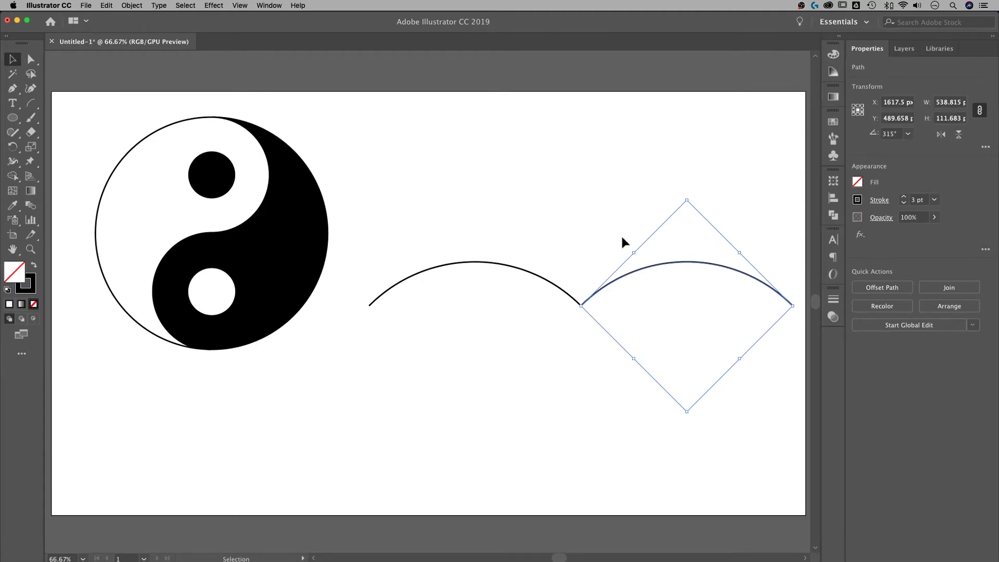
{"action": "left_click_drag", "start_coordinate": [685, 197], "coordinate": [655, 426]}
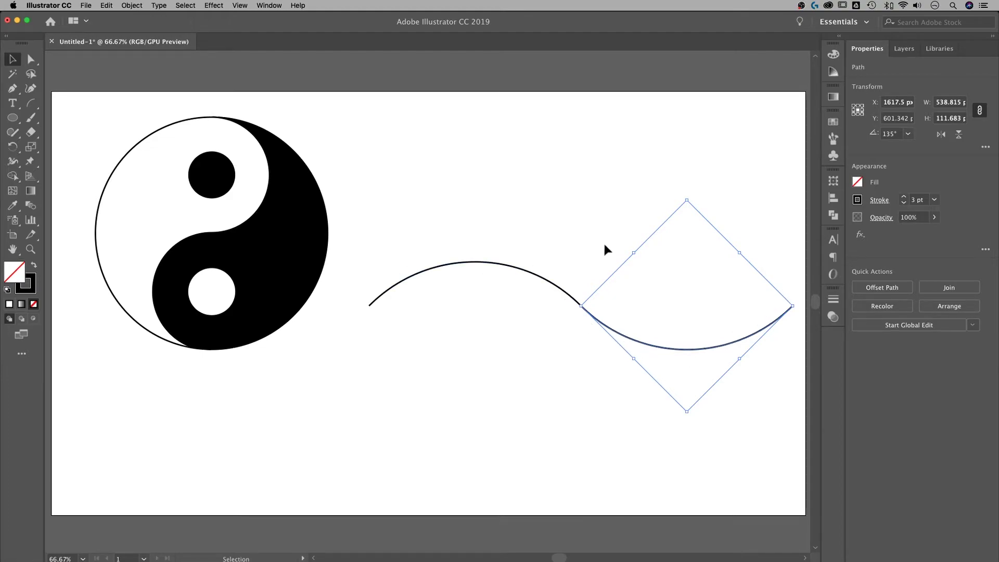
- Join the two arcs into one wave with Object > Path > Join
{"action": "left_click_drag", "start_coordinate": [640, 218], "coordinate": [546, 352]}
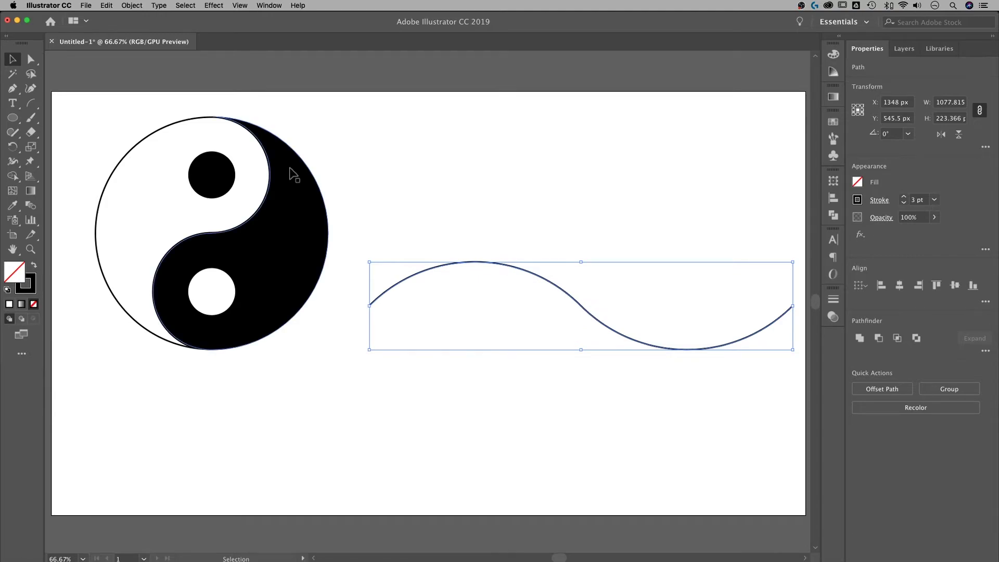
{"action": "left_click", "coordinate": [128, 5]}
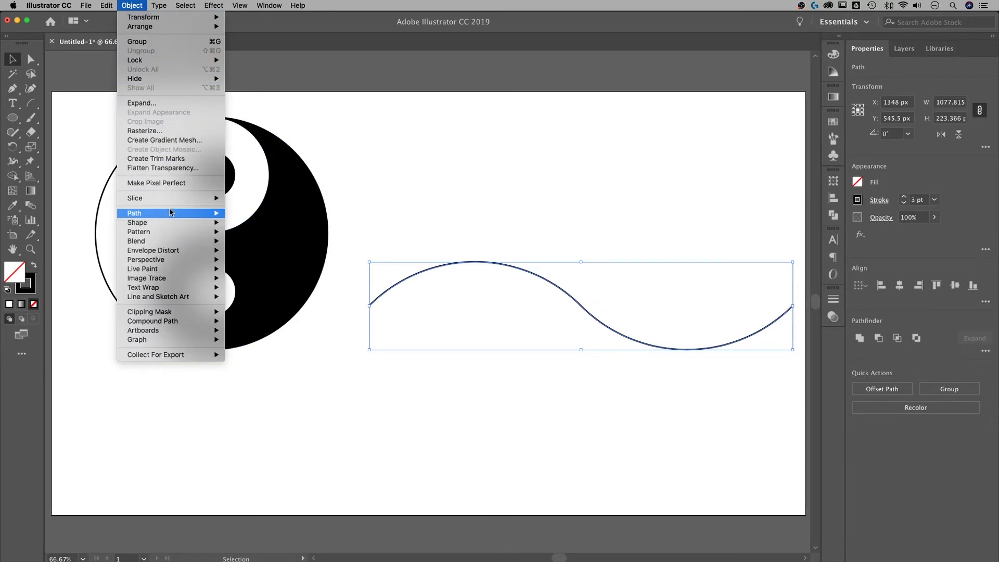
{"action": "mouse_move", "coordinate": [172, 214]}
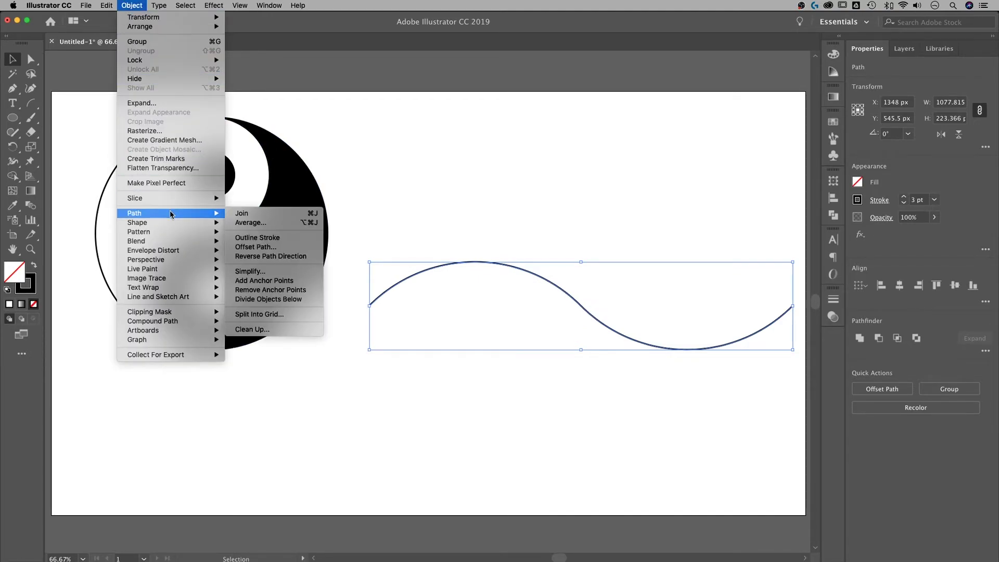
{"action": "left_click", "coordinate": [274, 214]}
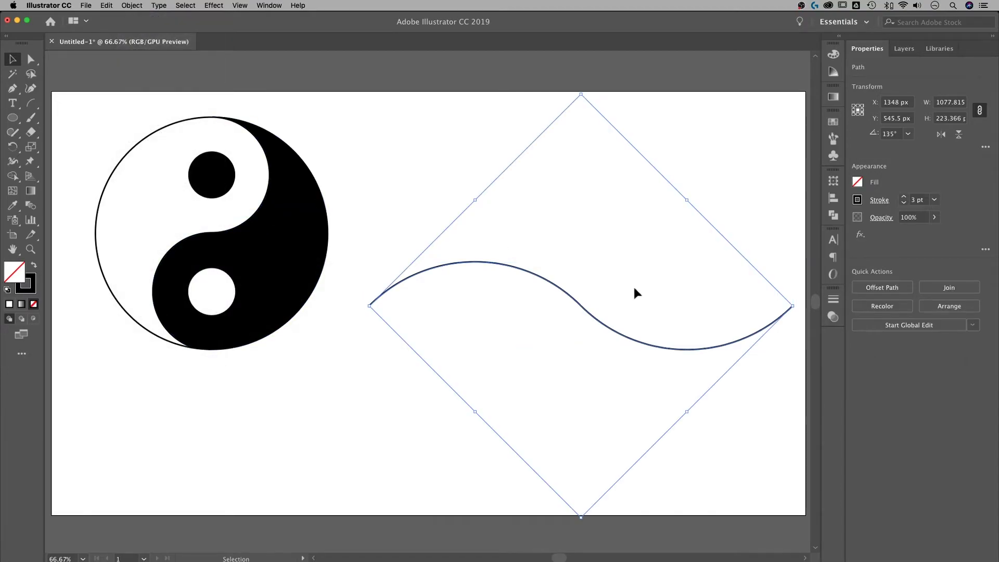
{"action": "left_click", "coordinate": [593, 307]}
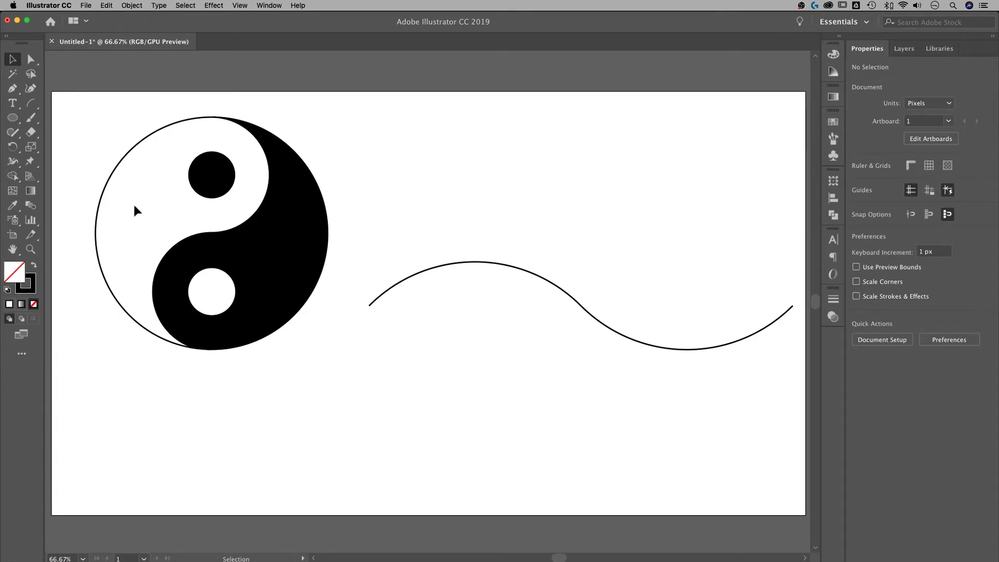
- Alt+Shift-draw a 914 px circle from the wave's midpoint, then select the wave
{"action": "left_click", "coordinate": [12, 118]}
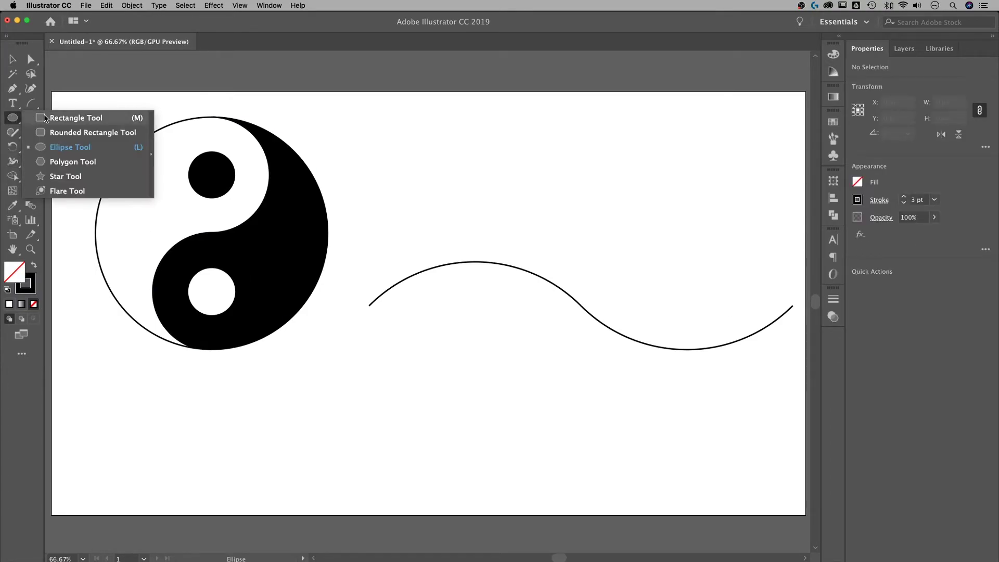
{"action": "left_click", "coordinate": [70, 147]}
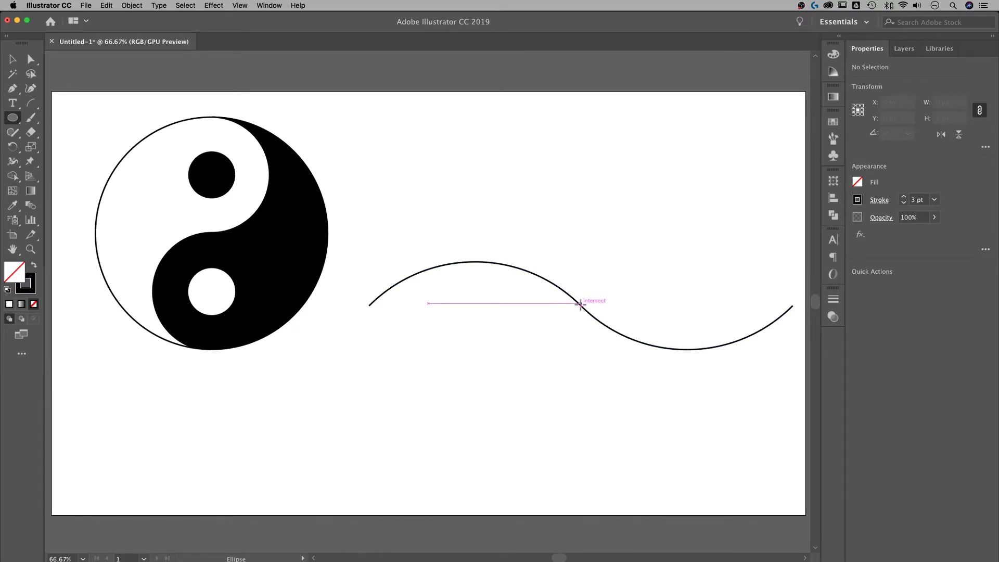
{"action": "left_click_drag", "start_coordinate": [580, 303], "coordinate": [749, 127]}
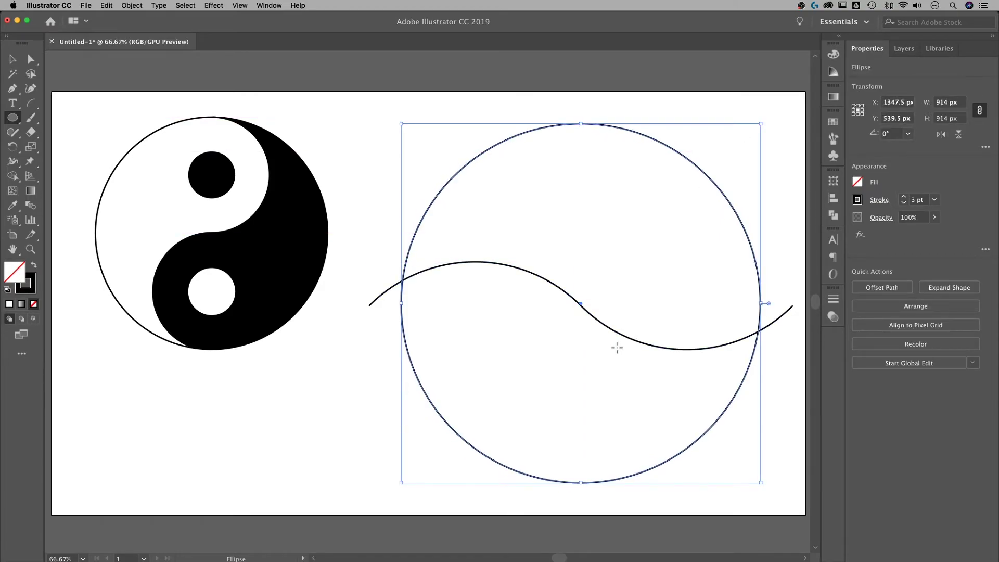
{"action": "key", "text": "v"}
{"action": "scroll", "coordinate": [616, 348], "scroll_direction": "right", "scroll_amount": 5}
{"action": "left_click", "coordinate": [722, 342]}
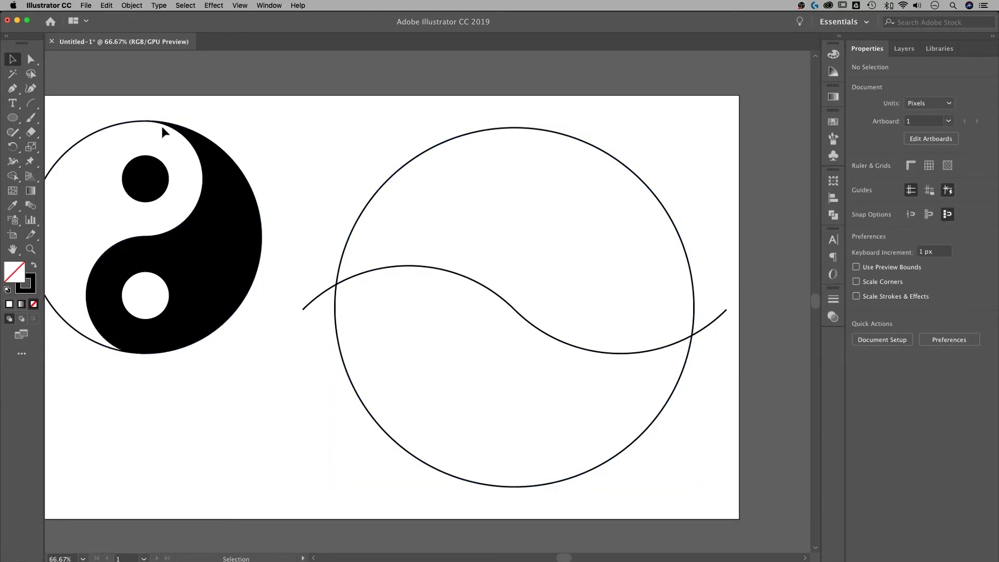
{"action": "left_click", "coordinate": [546, 335]}
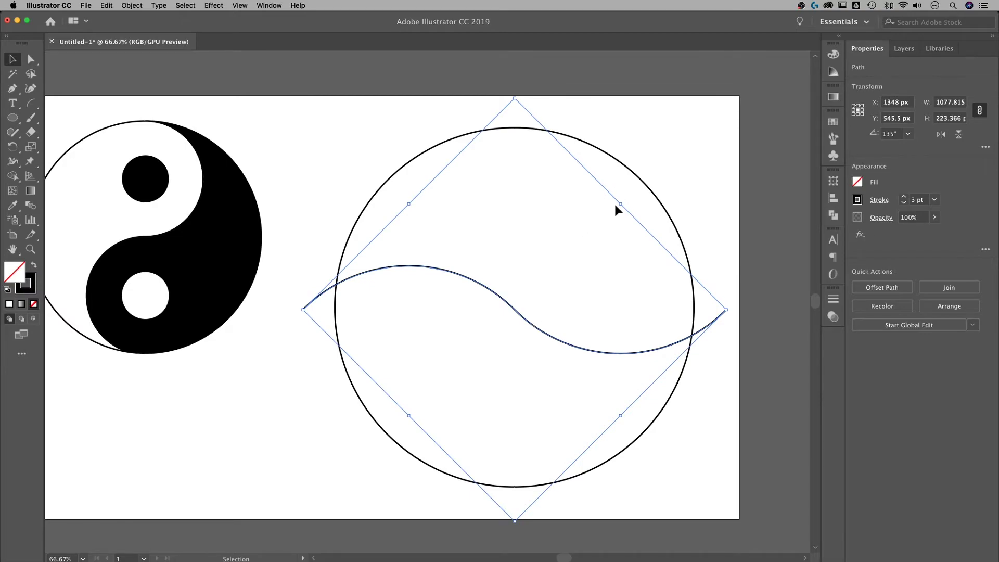
- Select the wave and circle, make the circle the key object, and set Align To Key Object
{"action": "left_click", "coordinate": [643, 183], "text": "shift"}
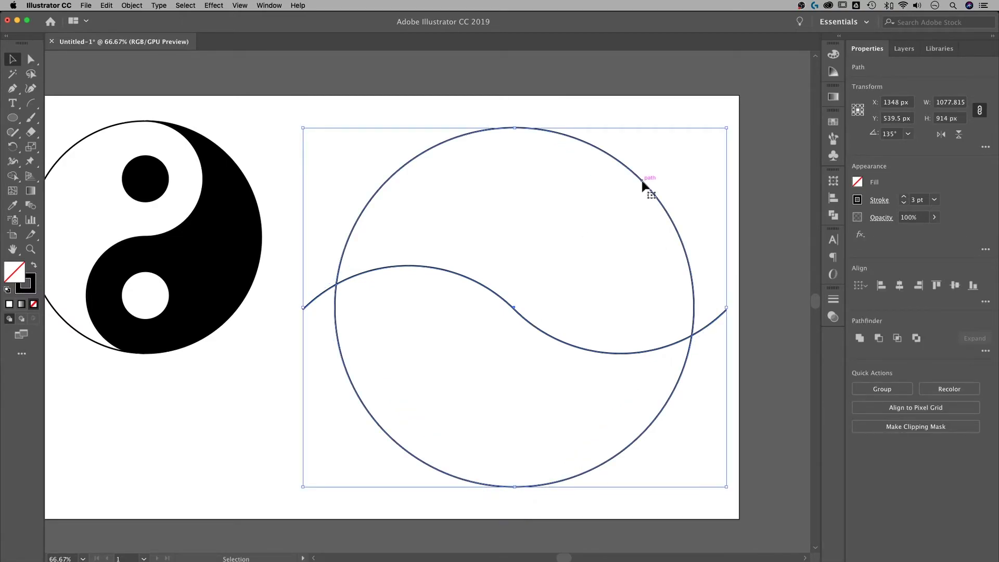
{"action": "left_click", "coordinate": [642, 180]}
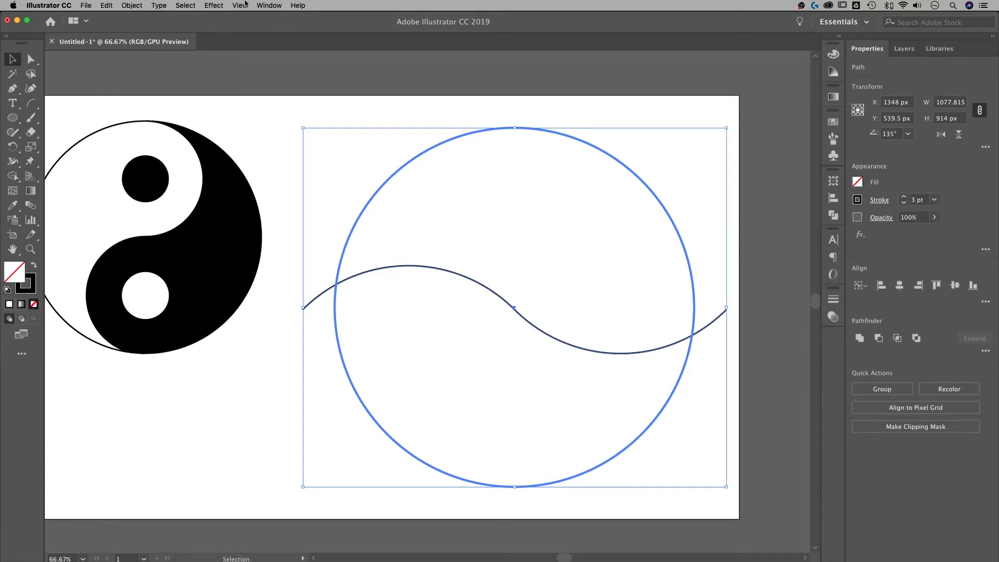
{"action": "left_click", "coordinate": [269, 5]}
{"action": "left_click", "coordinate": [409, 145]}
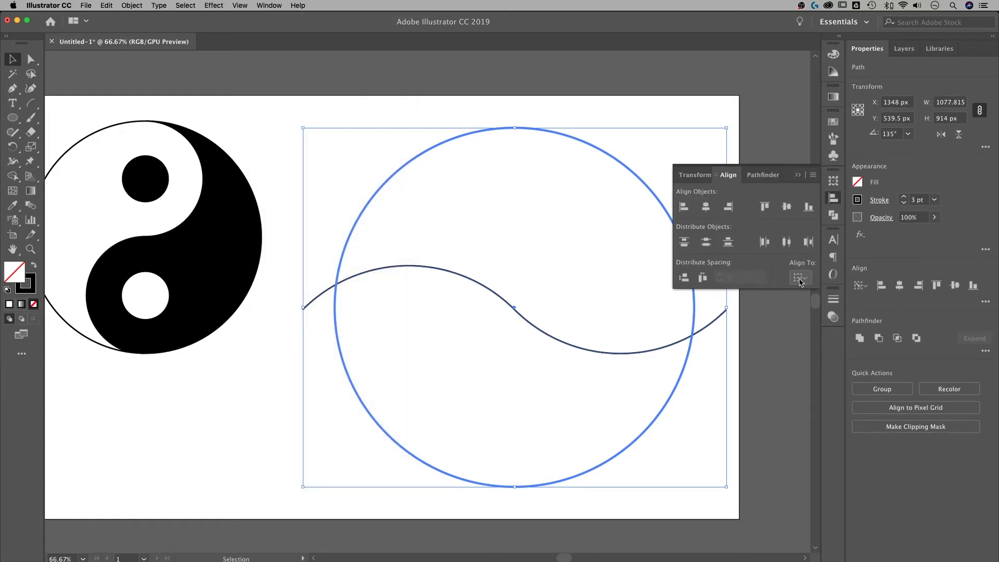
{"action": "left_click", "coordinate": [800, 282]}
{"action": "left_click", "coordinate": [809, 306]}
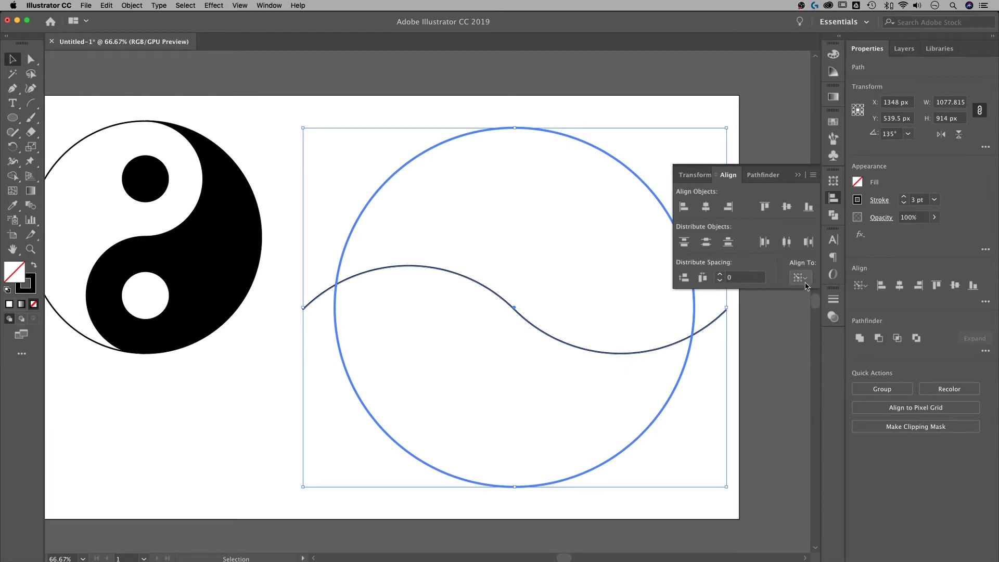
- Centre the wave horizontally and vertically on the key circle
{"action": "left_click", "coordinate": [812, 175]}
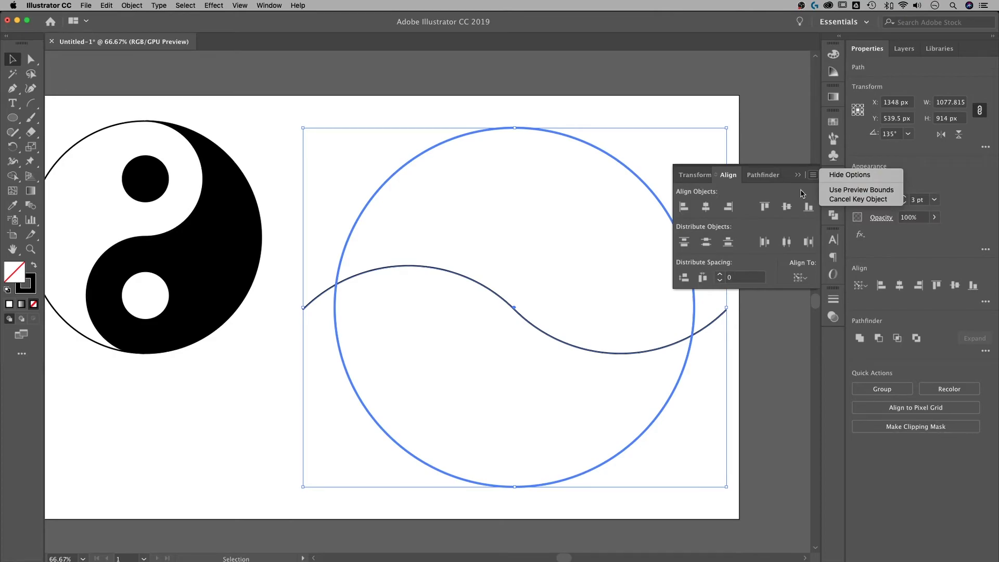
{"action": "left_click", "coordinate": [801, 194]}
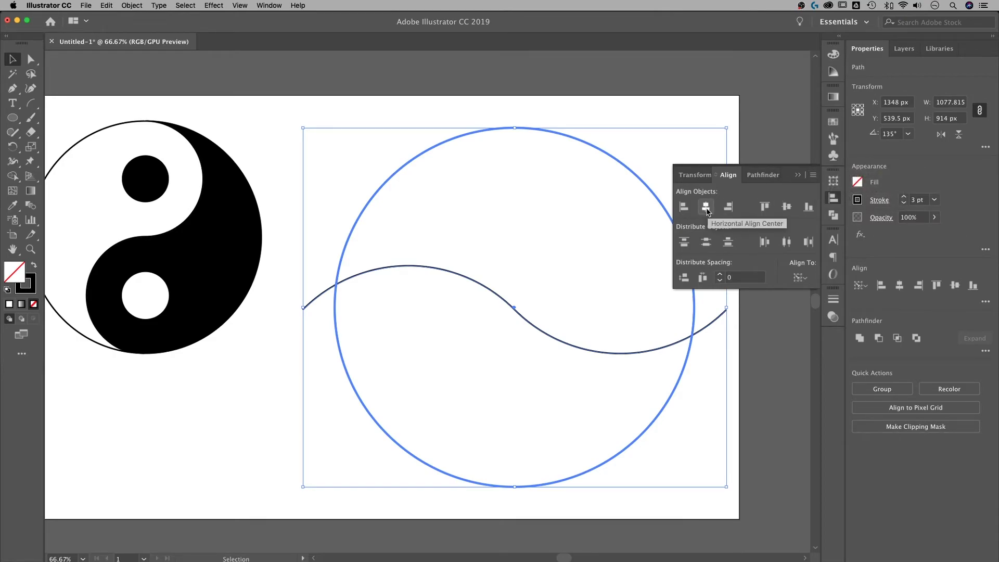
{"action": "left_click", "coordinate": [706, 209]}
{"action": "left_click", "coordinate": [786, 207]}
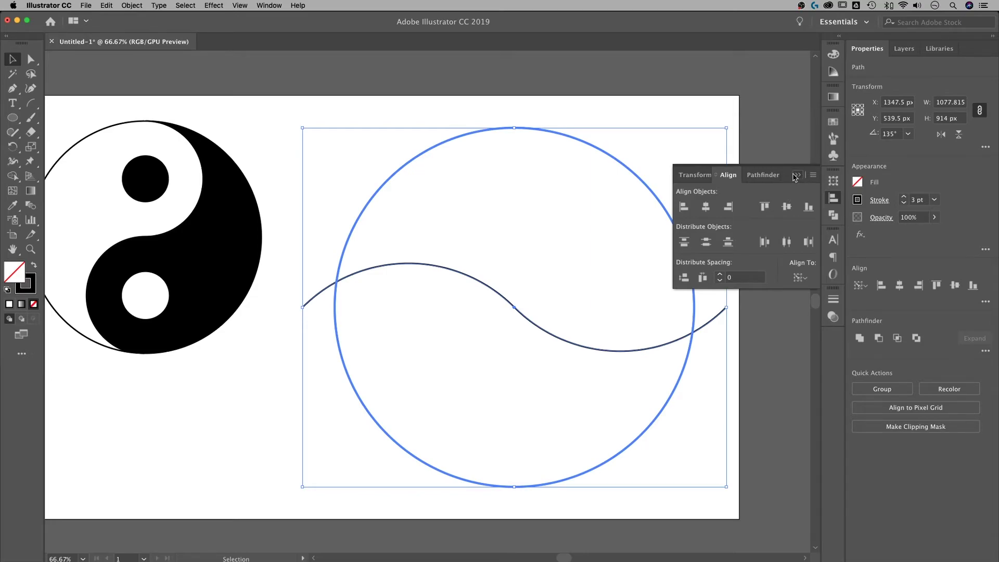
{"action": "left_click", "coordinate": [797, 174]}
{"action": "left_click", "coordinate": [784, 179]}
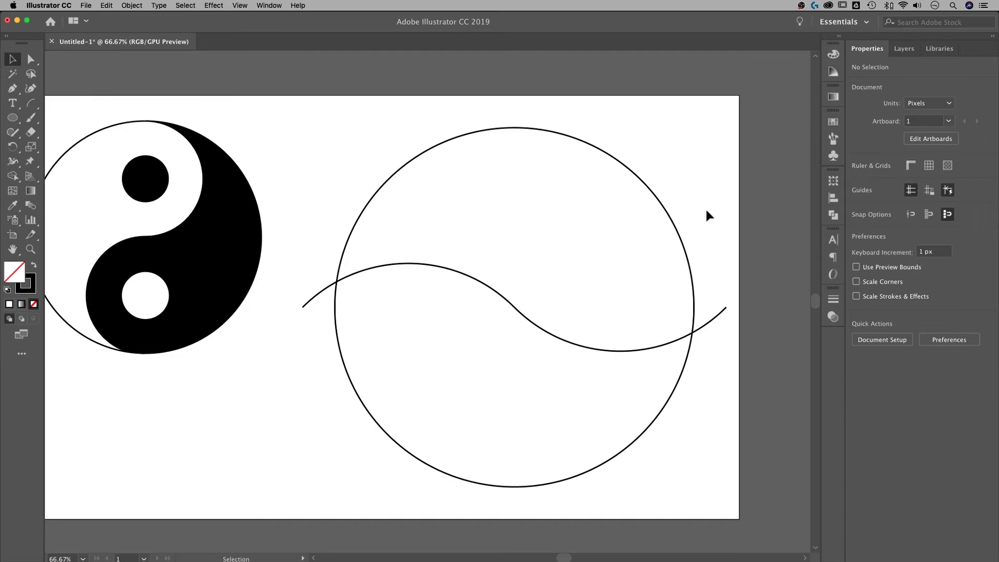
- Scale the wave curve much wider with the Scale tool
{"action": "left_click", "coordinate": [716, 314]}
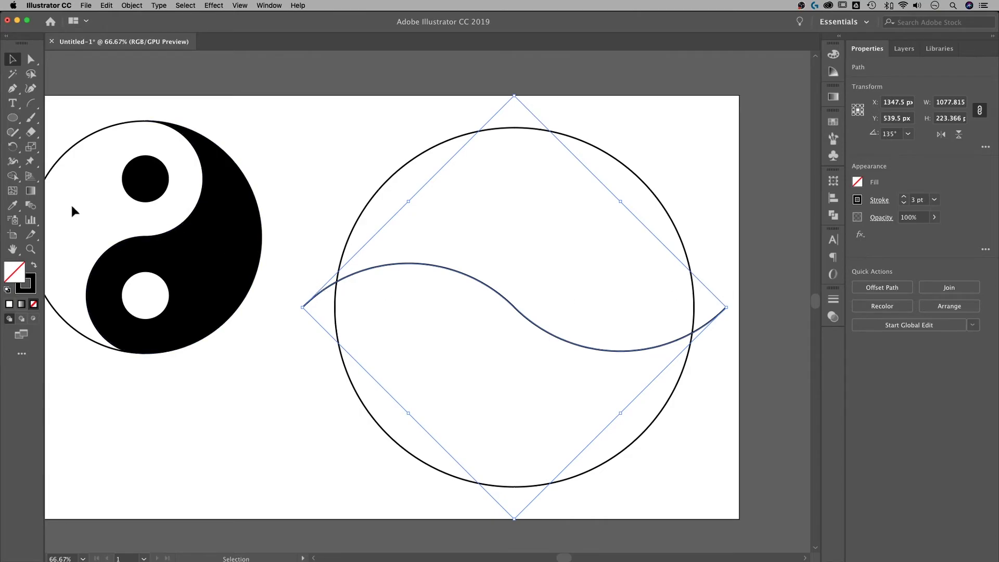
{"action": "left_click", "coordinate": [31, 148]}
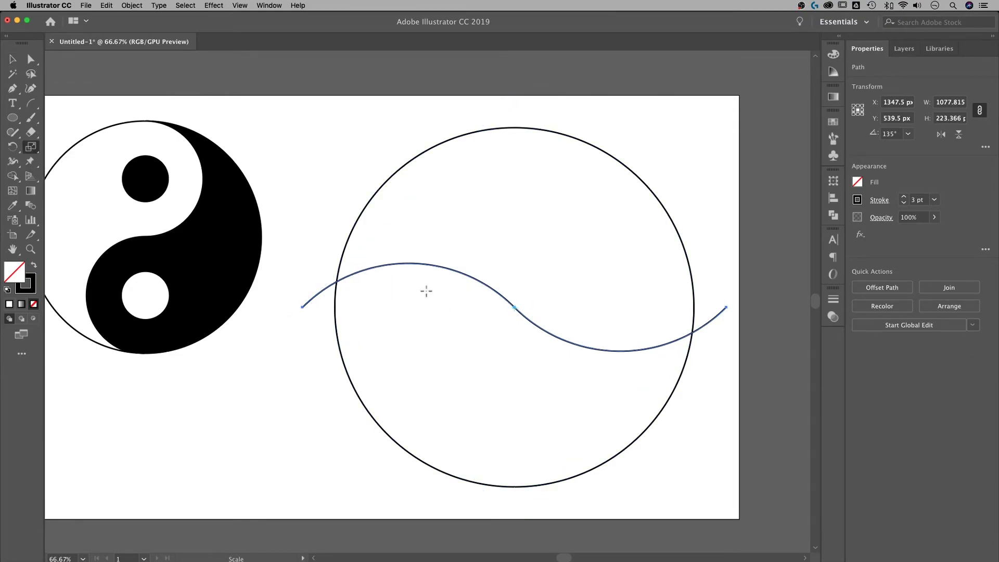
{"action": "mouse_move", "coordinate": [426, 289]}
{"action": "left_mouse_down"}
{"action": "mouse_move", "coordinate": [403, 294]}
{"action": "mouse_move", "coordinate": [404, 274]}
{"action": "mouse_move", "coordinate": [402, 297]}
{"action": "mouse_move", "coordinate": [399, 275]}
{"action": "mouse_move", "coordinate": [397, 304]}
{"action": "mouse_move", "coordinate": [430, 303]}
{"action": "mouse_move", "coordinate": [379, 301]}
{"action": "mouse_move", "coordinate": [379, 279]}
{"action": "mouse_move", "coordinate": [405, 282]}
{"action": "mouse_move", "coordinate": [374, 276]}
{"action": "mouse_move", "coordinate": [373, 297]}
{"action": "mouse_move", "coordinate": [414, 297]}
{"action": "left_mouse_up"}
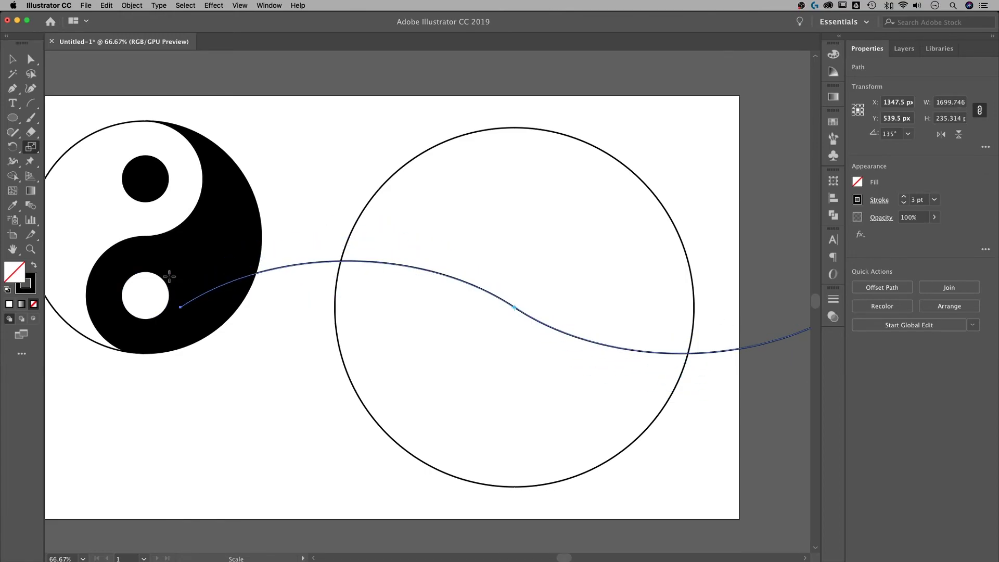
- Rotate the wave to about 147.68° so it climbs across the circle
{"action": "left_click", "coordinate": [13, 59]}
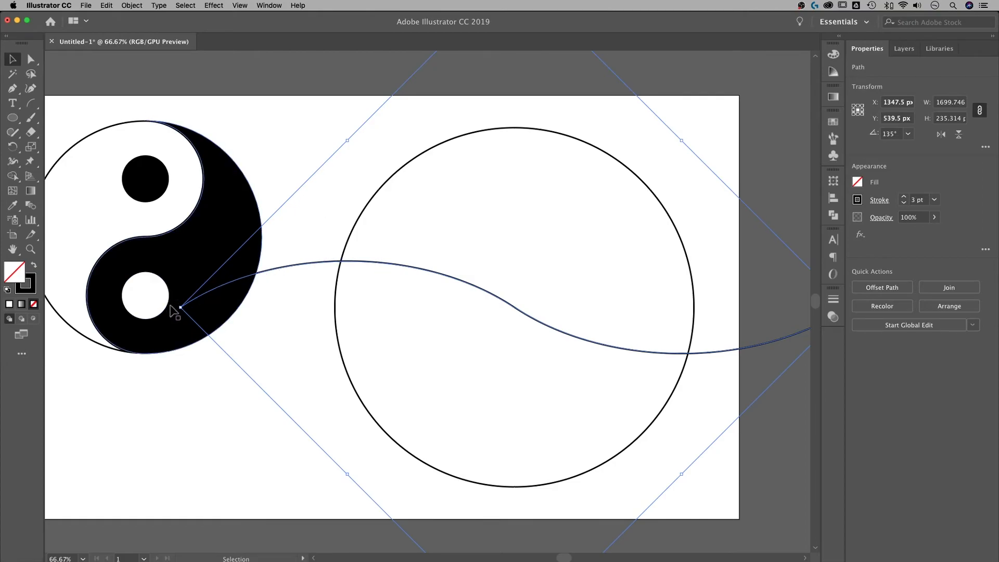
{"action": "left_click_drag", "start_coordinate": [175, 309], "coordinate": [162, 389]}
{"action": "left_click", "coordinate": [384, 390]}
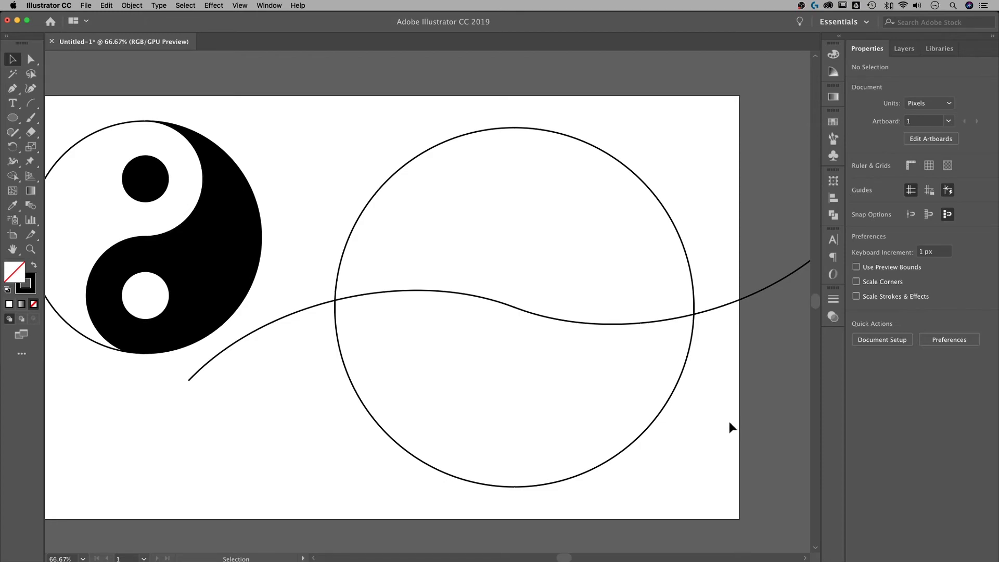
- Select the circle and wave, then use Shape Builder to make the lower and upper regions separate shapes
{"action": "left_click_drag", "start_coordinate": [723, 441], "coordinate": [339, 183]}
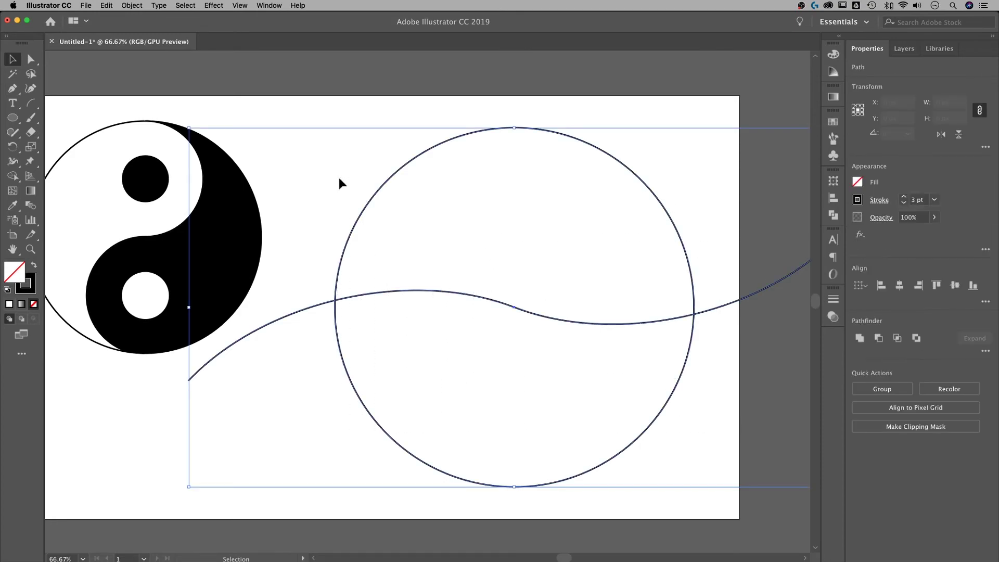
{"action": "left_click", "coordinate": [10, 178]}
{"action": "left_click_drag", "start_coordinate": [10, 180], "coordinate": [63, 176]}
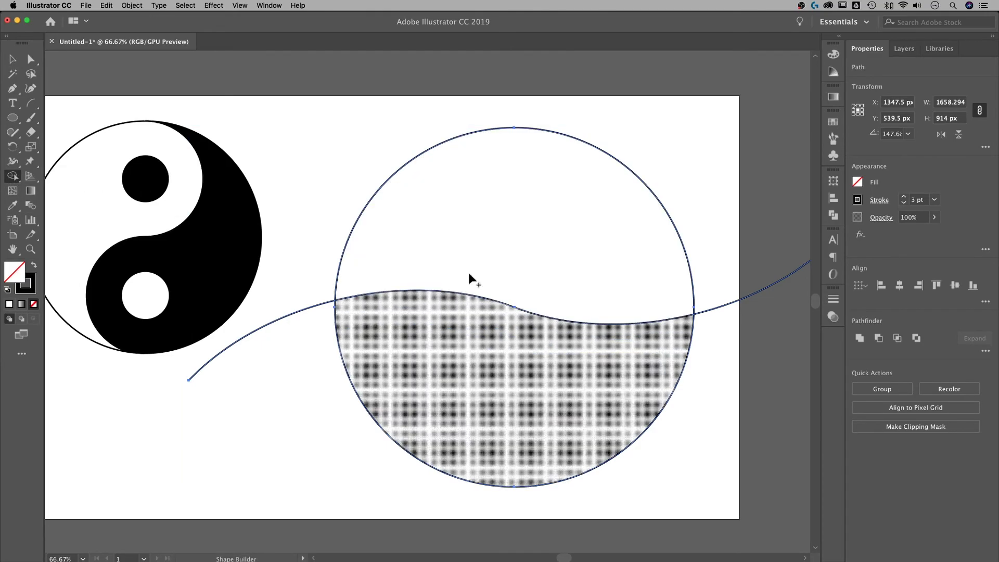
{"action": "left_click", "coordinate": [466, 337]}
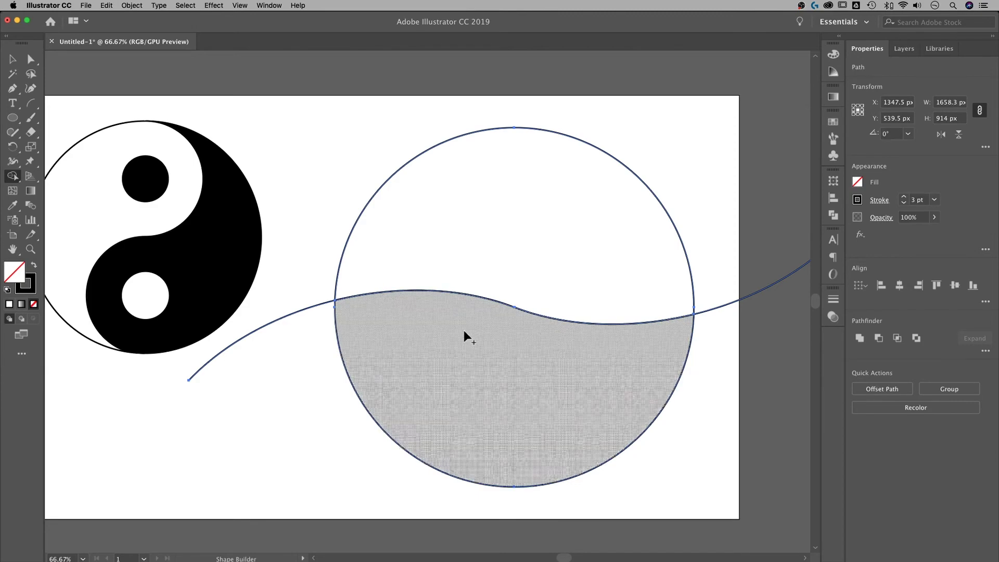
{"action": "left_click", "coordinate": [489, 262]}
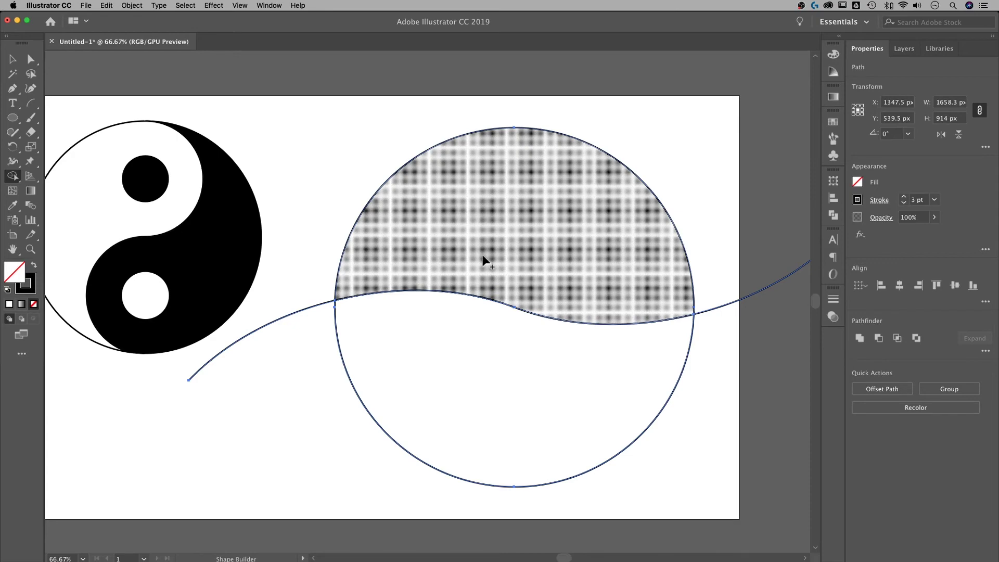
{"action": "key", "text": "v"}
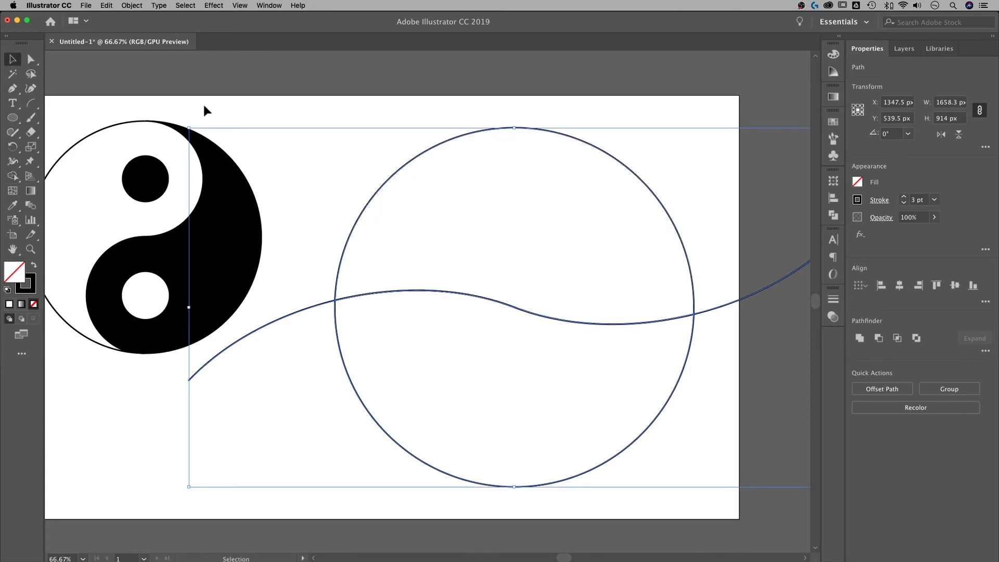
{"action": "left_click", "coordinate": [308, 313]}
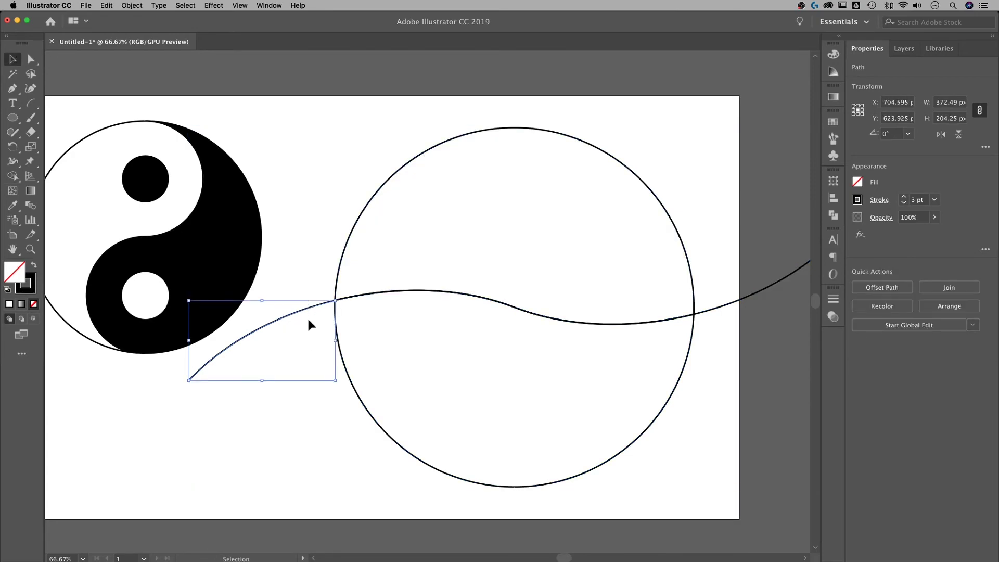
- Delete both wave tails outside the circle and confirm the two halves are separate
{"action": "key", "text": "Delete"}
{"action": "left_click", "coordinate": [758, 281]}
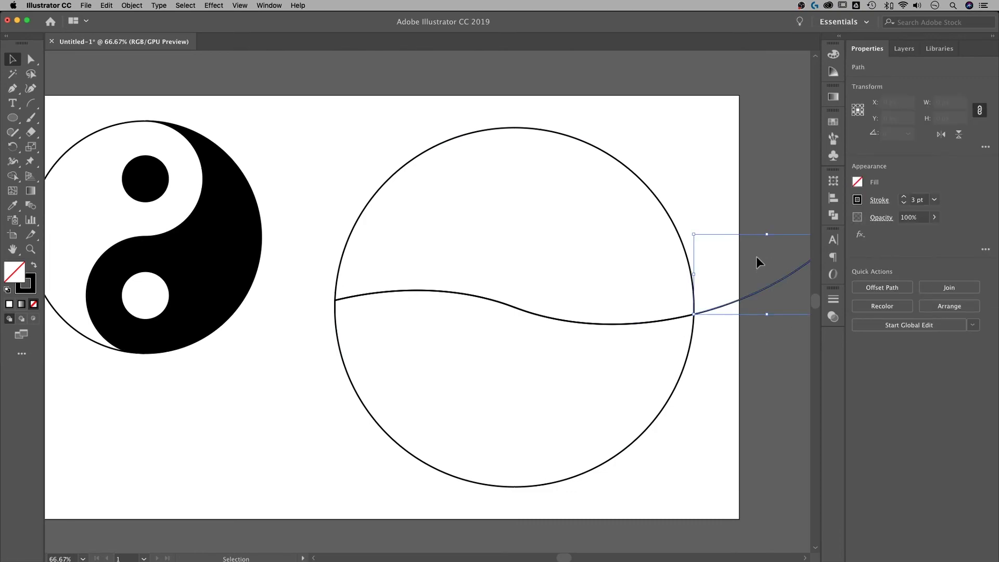
{"action": "key", "text": "Delete"}
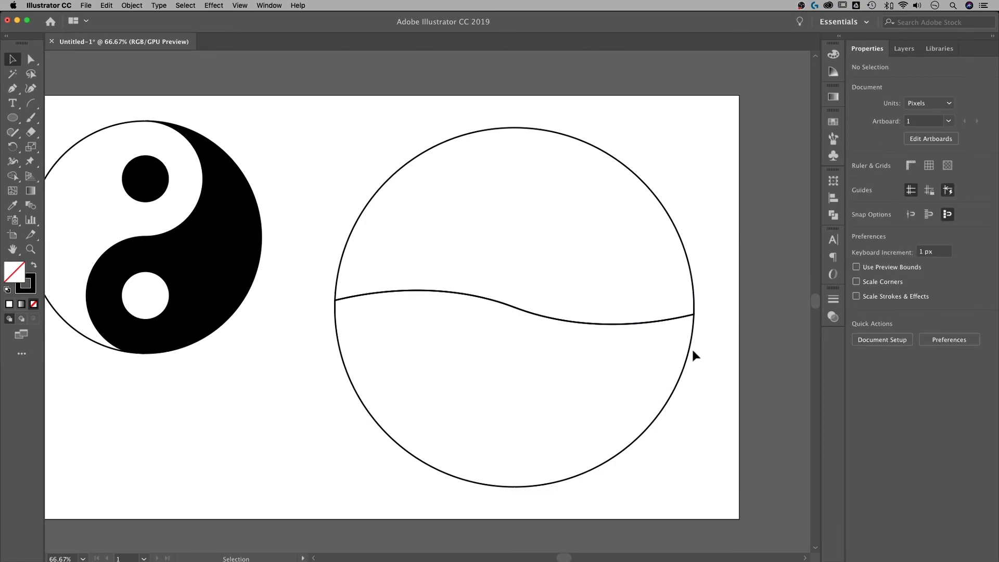
{"action": "left_click_drag", "start_coordinate": [691, 349], "coordinate": [689, 369]}
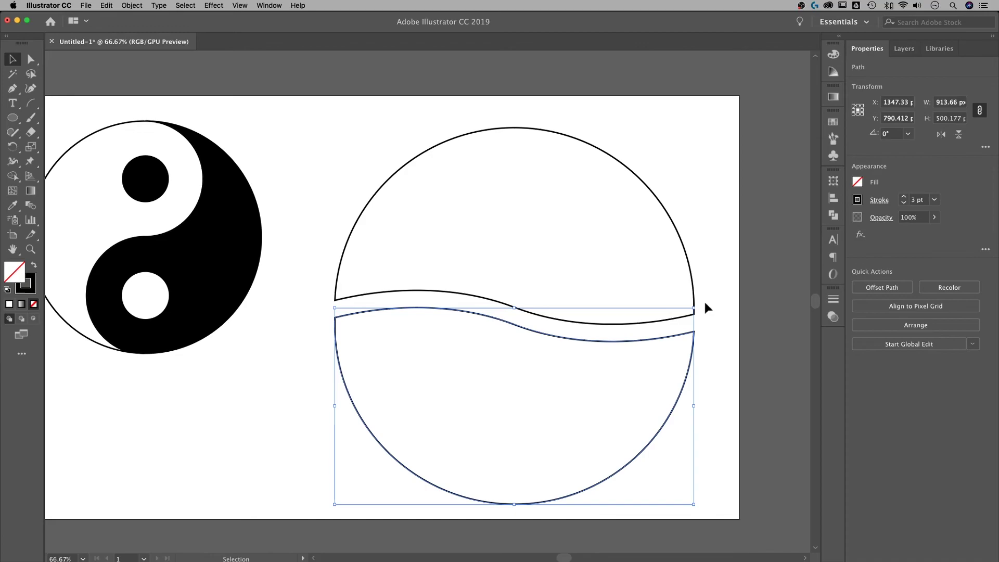
{"action": "key", "text": "a"}
{"action": "left_click", "coordinate": [695, 286]}
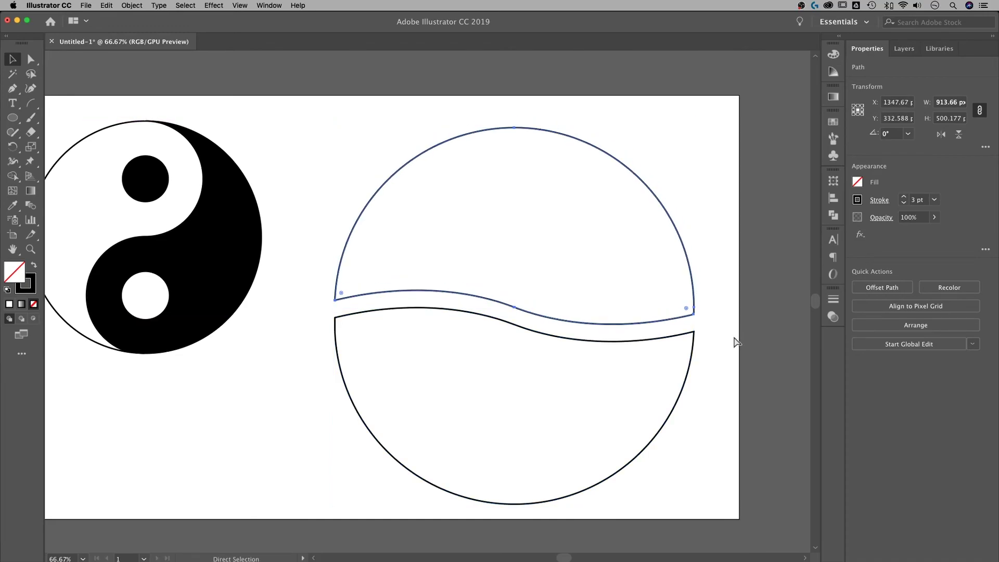
{"action": "key", "text": "super+z"}
{"action": "key", "text": "v"}
- Swap fill and stroke to make the circle's lower half solid black
{"action": "left_click", "coordinate": [692, 376]}
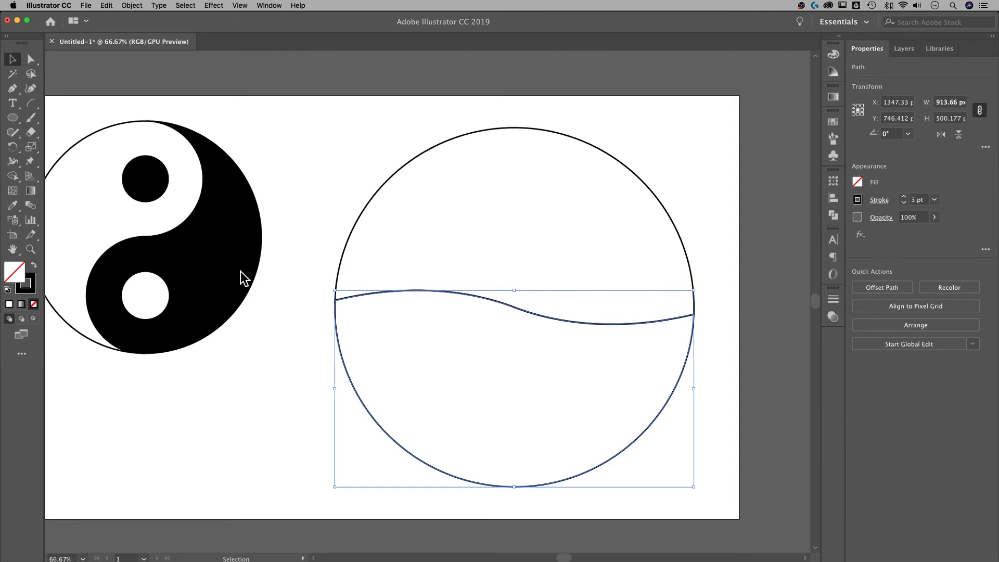
{"action": "left_click", "coordinate": [34, 265]}
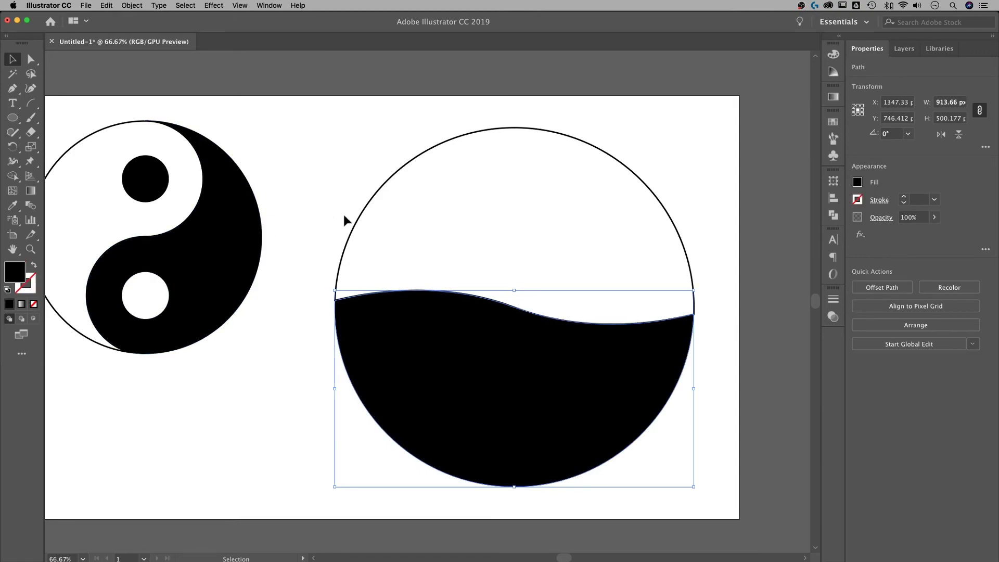
{"action": "left_click", "coordinate": [335, 165]}
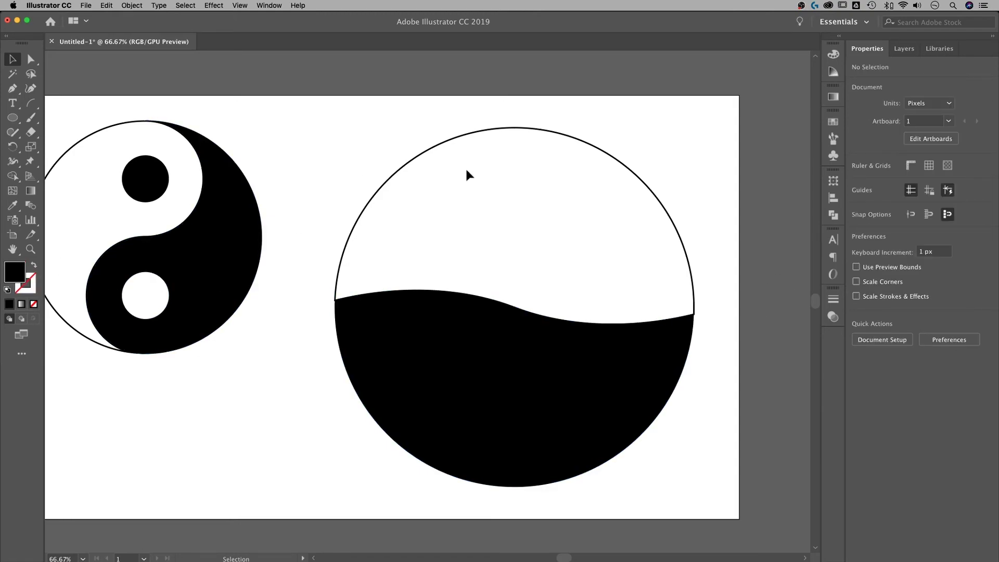
{"action": "scroll", "coordinate": [720, 327], "scroll_direction": "right", "scroll_amount": 5}
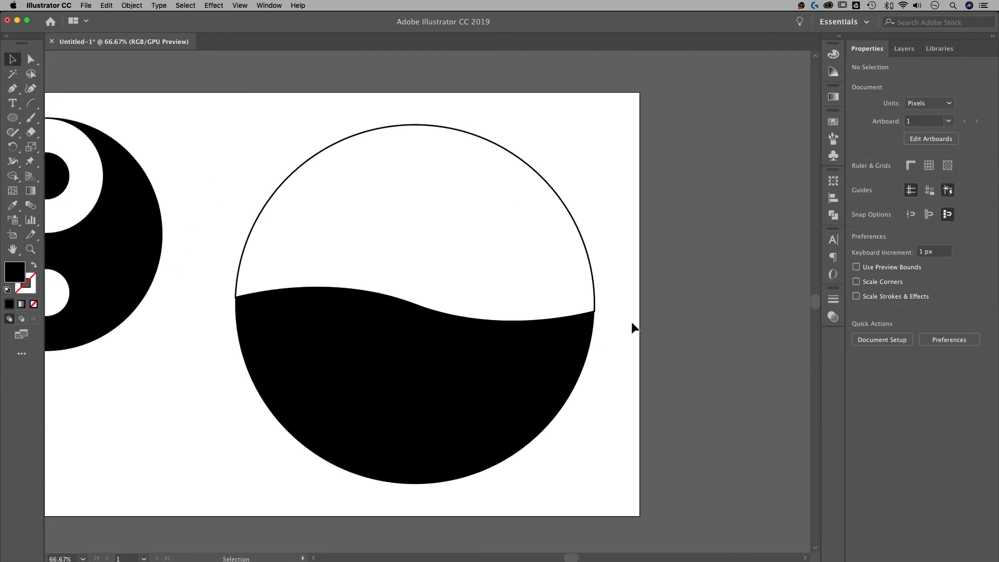
- Set the upper half's stroke weight to 10 pt
{"action": "left_click_drag", "start_coordinate": [549, 265], "coordinate": [805, 239]}
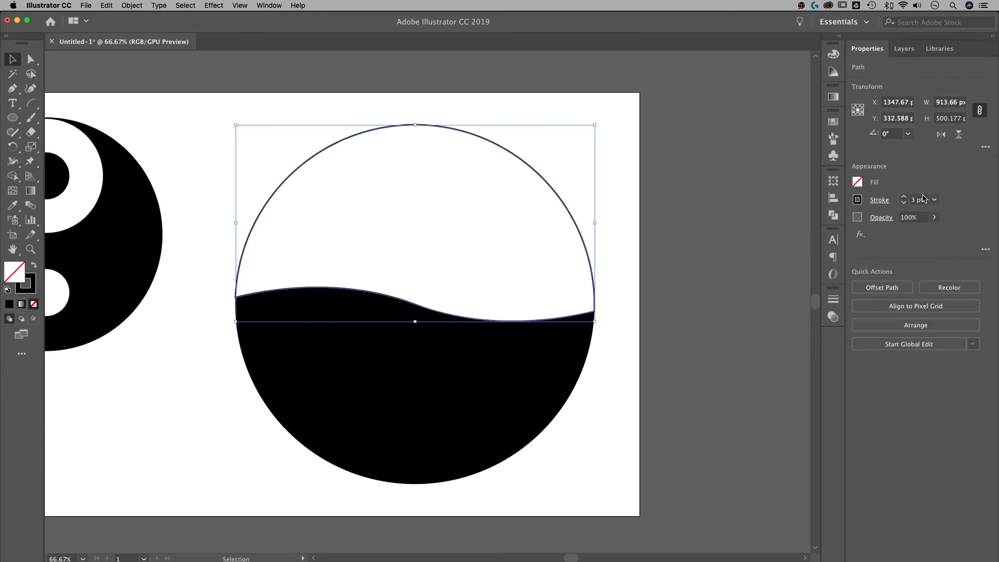
{"action": "left_click", "coordinate": [922, 200]}
{"action": "type", "text": "10"}
{"action": "key", "text": "Return"}
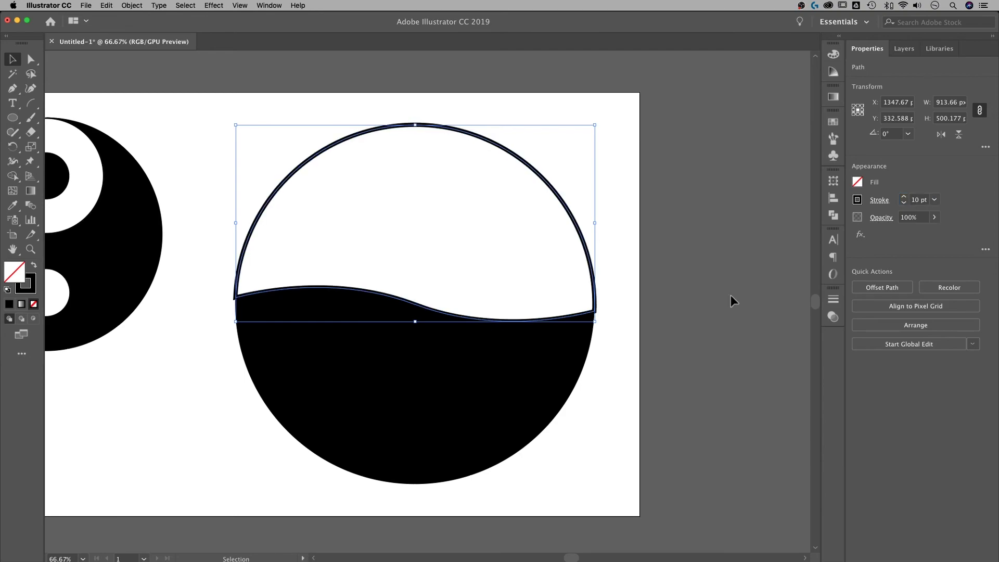
{"action": "left_click", "coordinate": [732, 299]}
{"action": "scroll", "coordinate": [600, 297], "scroll_direction": "right", "scroll_amount": 5}
{"action": "key", "text": "super+equal"}
{"action": "key", "text": "super+equal"}
{"action": "key", "text": "super+equal"}
{"action": "key", "text": "super+equal"}
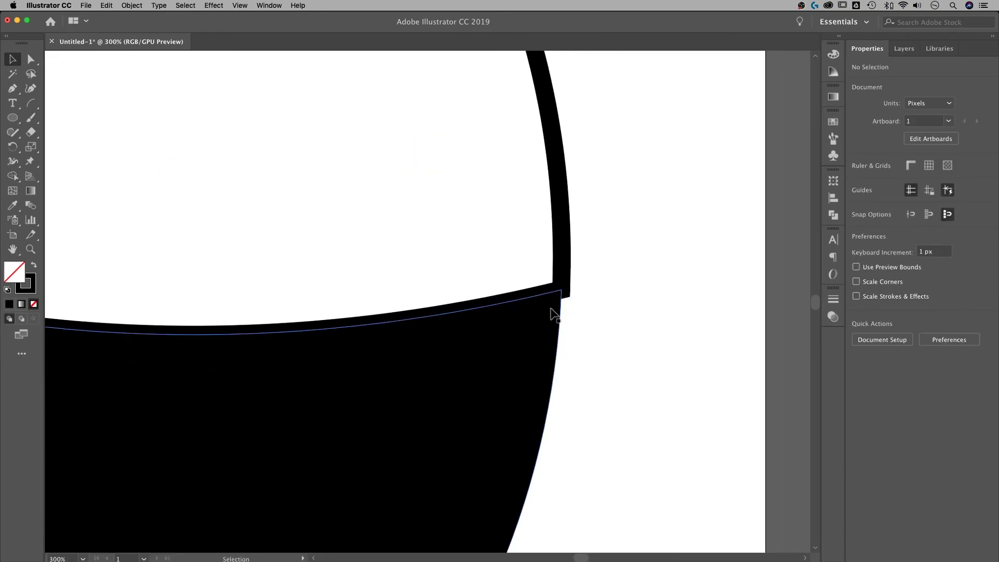
- Align the upper outline's stroke to the inside of the path
{"action": "left_click", "coordinate": [551, 304]}
{"action": "left_click", "coordinate": [566, 224]}
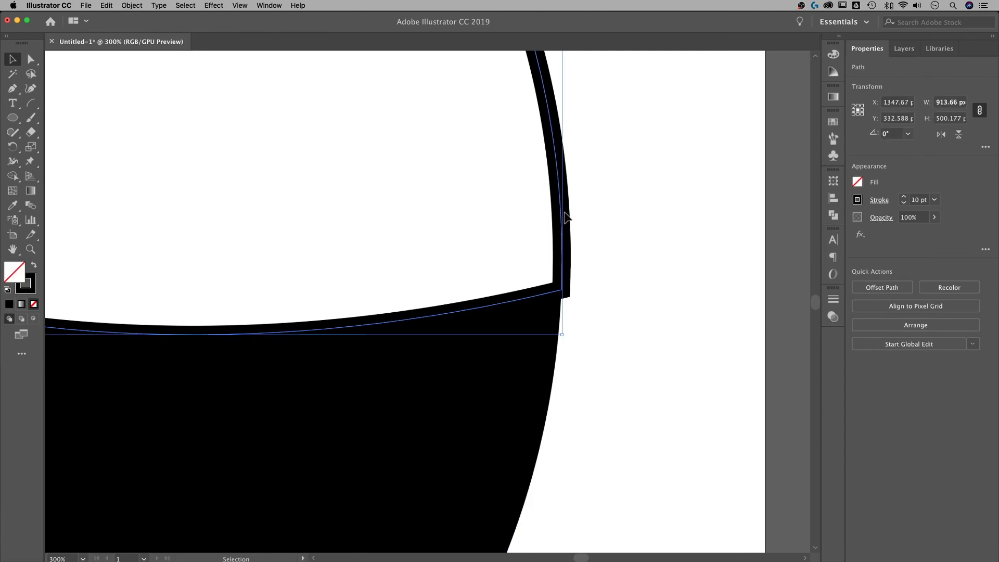
{"action": "left_click", "coordinate": [872, 203]}
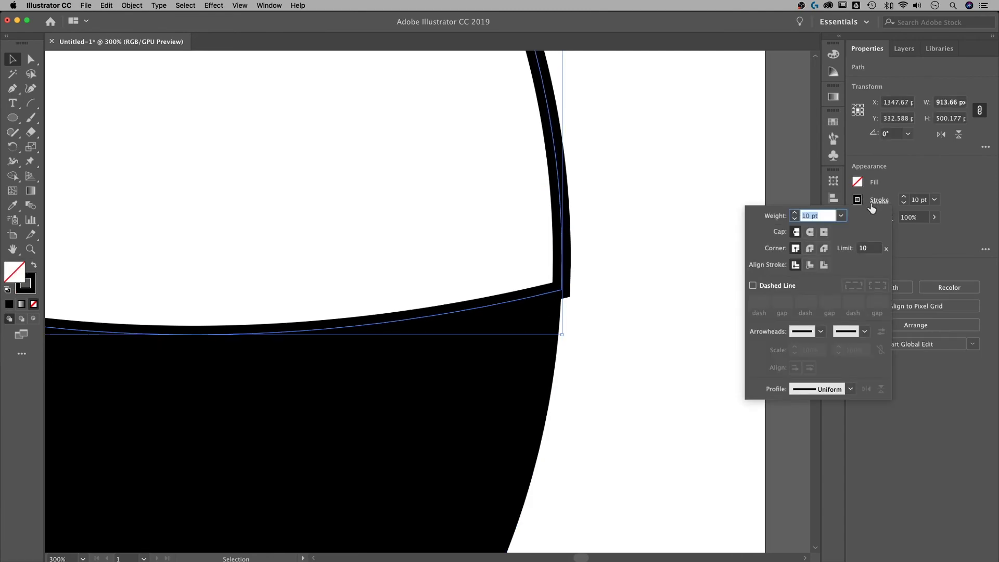
{"action": "left_click", "coordinate": [809, 266]}
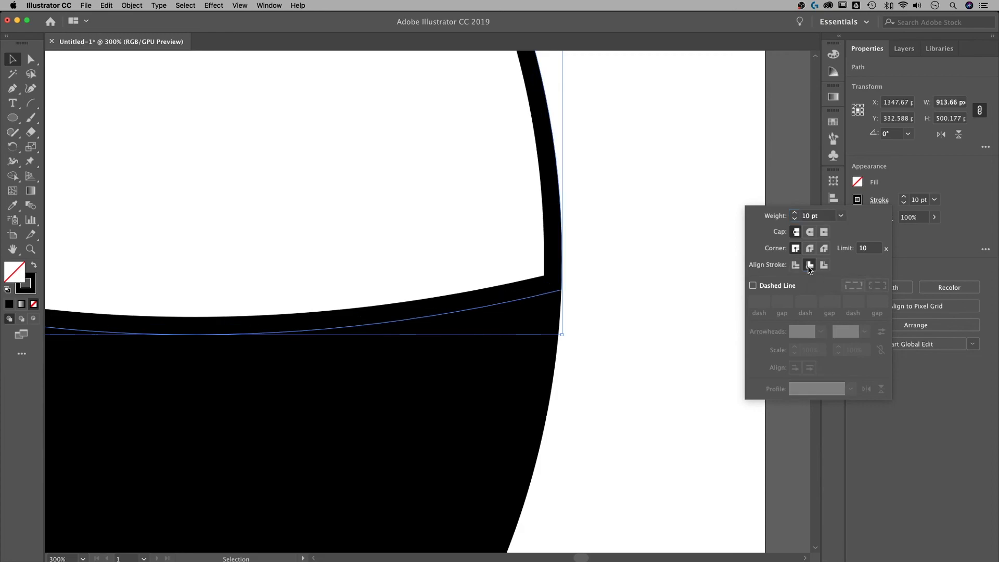
{"action": "left_click", "coordinate": [662, 289]}
{"action": "left_click", "coordinate": [572, 292]}
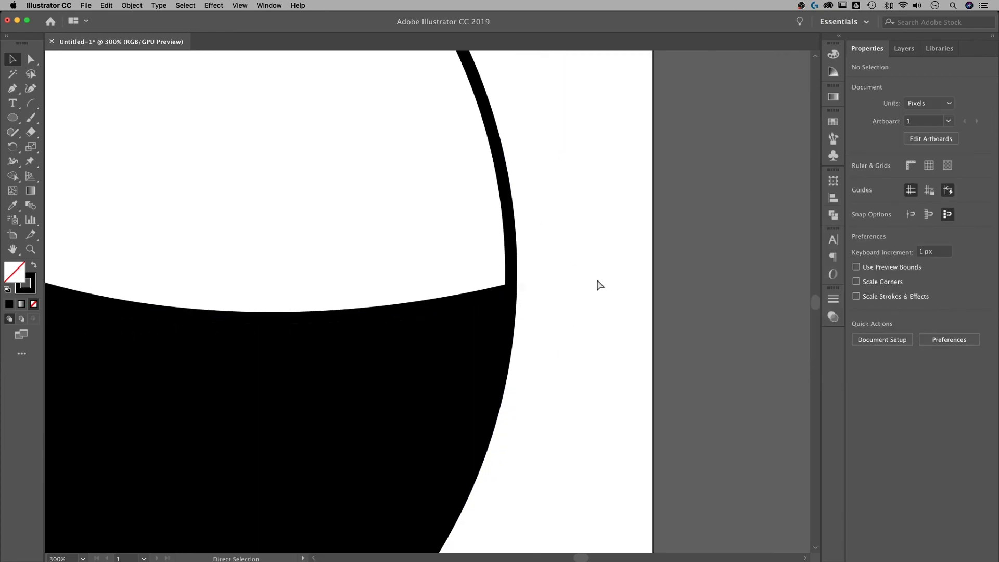
{"action": "key", "text": "super+minus"}
{"action": "key", "text": "super+minus"}
{"action": "key", "text": "super+minus"}
{"action": "key", "text": "super+minus"}
{"action": "key", "text": "super+minus"}
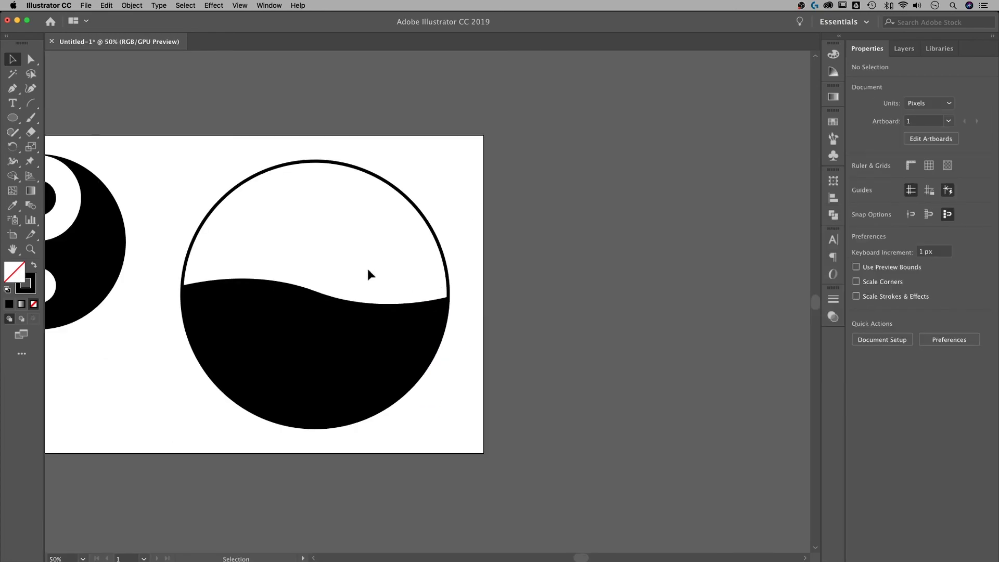